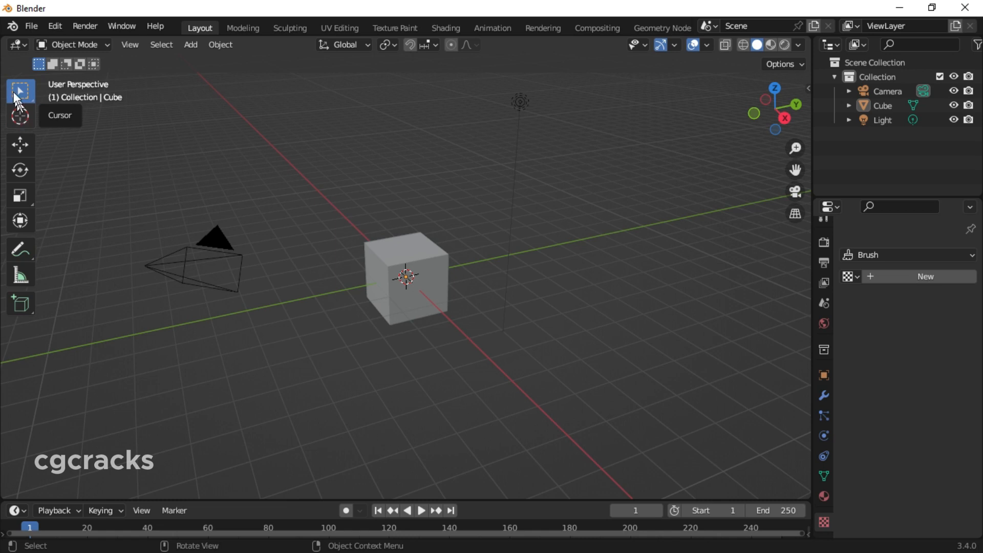
Select the default cube and raise it along the Z axis until it sits above the grid
{"action": "left_click", "coordinate": [372, 240]}
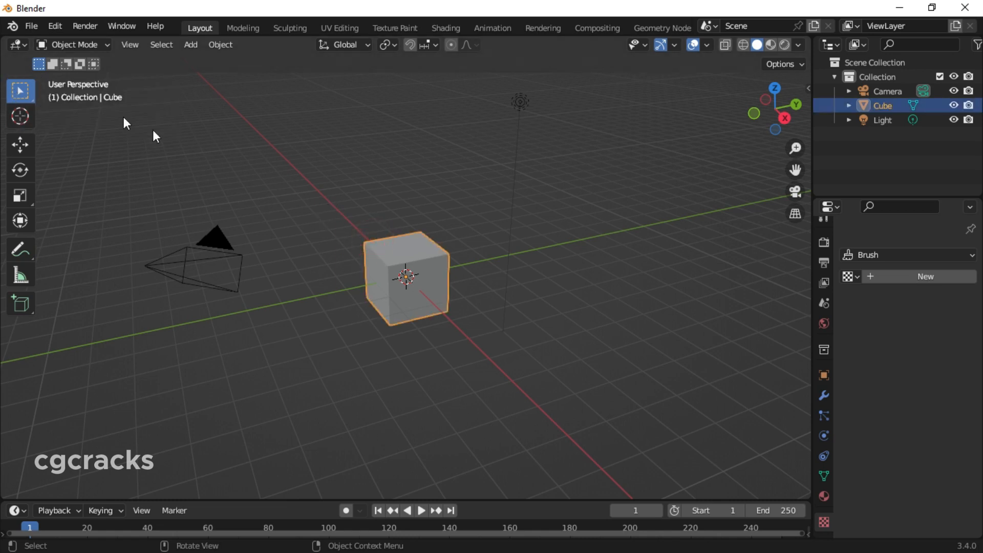
{"action": "left_click", "coordinate": [20, 117]}
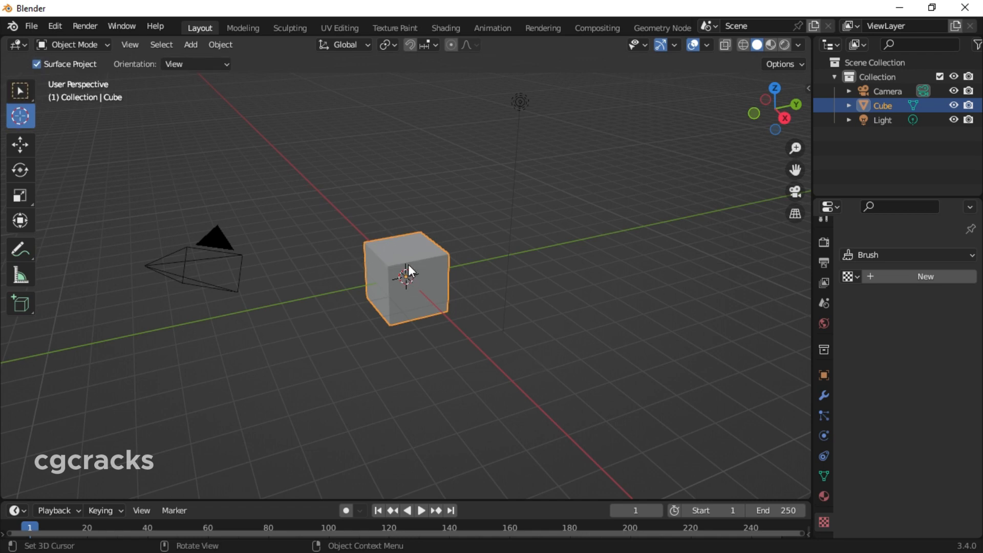
{"action": "left_click", "coordinate": [25, 140]}
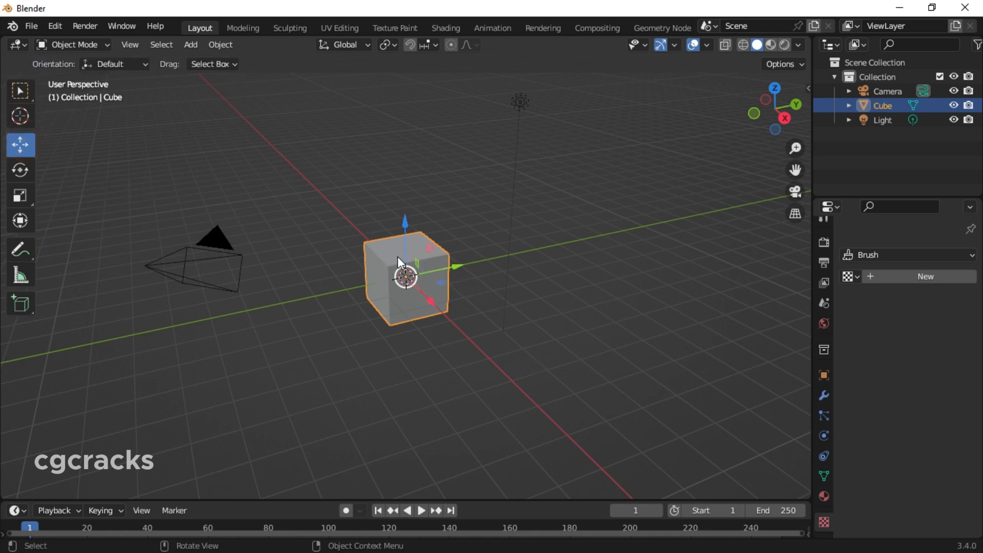
{"action": "left_click_drag", "start_coordinate": [397, 256], "coordinate": [435, 311]}
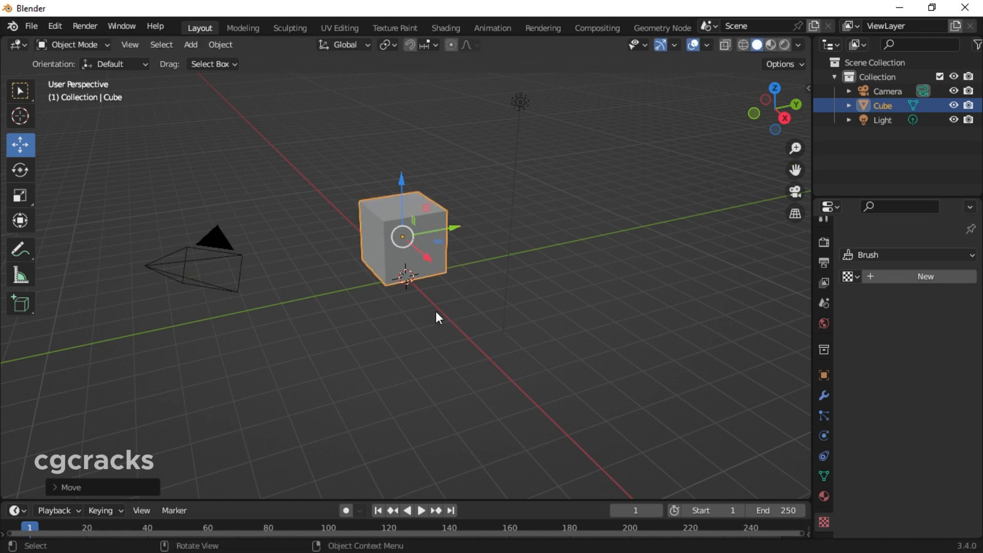
Rotate the cube about the Y axis and stretch it lengthwise along Y into a long box
{"action": "left_click", "coordinate": [20, 171]}
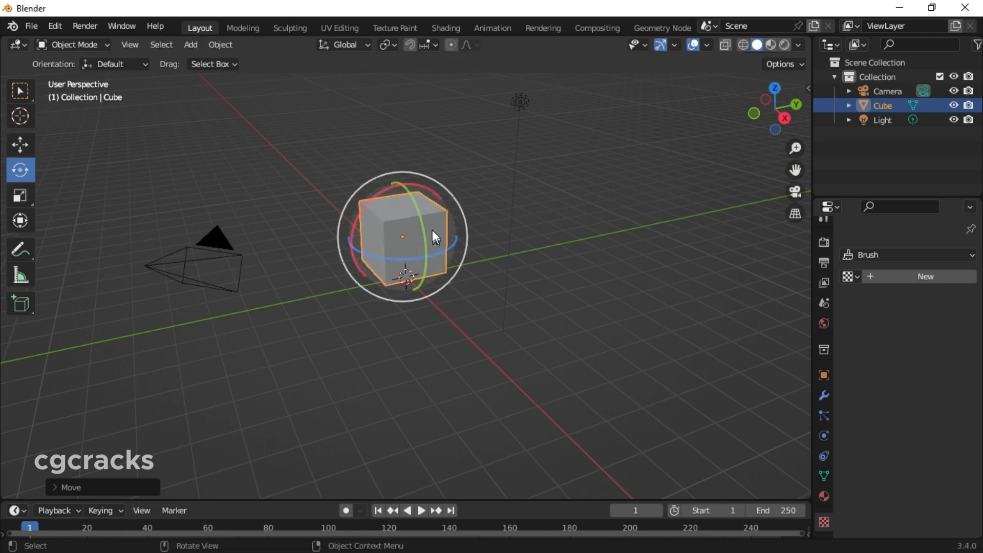
{"action": "left_click_drag", "start_coordinate": [425, 230], "coordinate": [338, 264]}
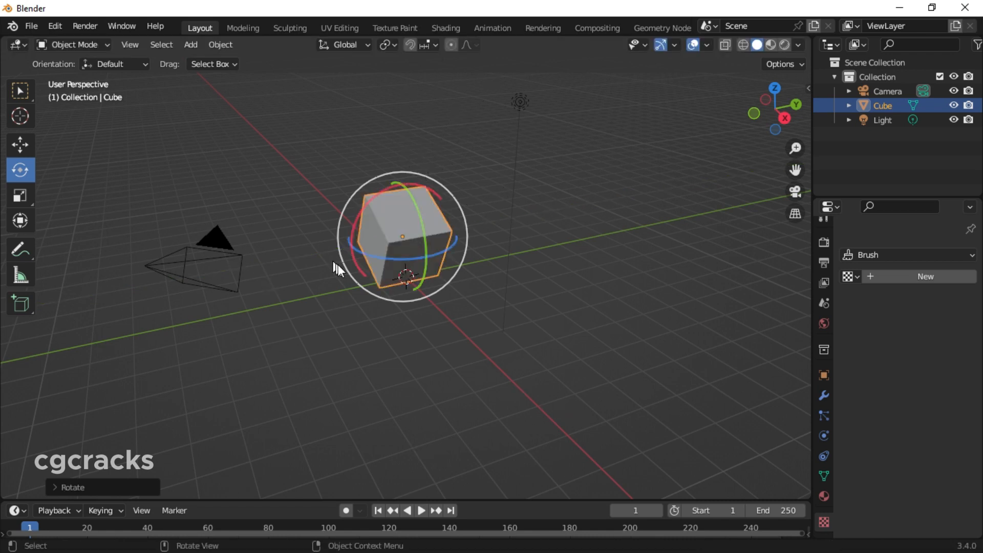
{"action": "left_click", "coordinate": [21, 201]}
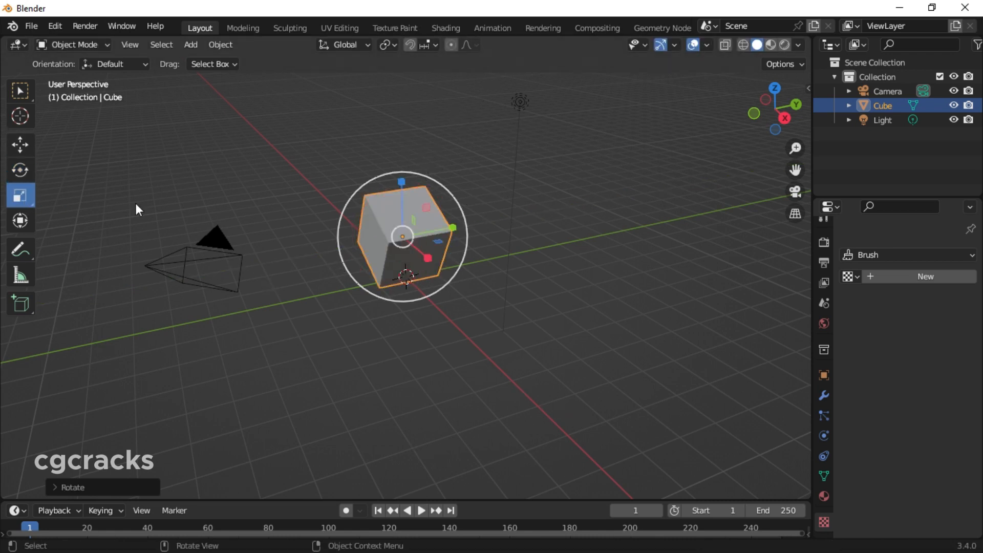
{"action": "left_click_drag", "start_coordinate": [401, 182], "coordinate": [456, 276]}
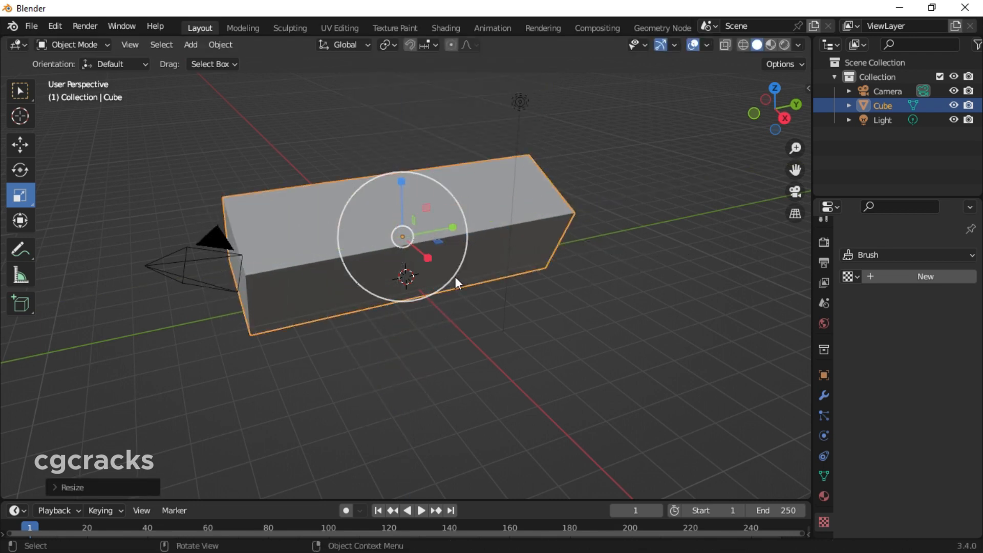
With the Transform tool, raise the box slightly along Z and reduce its height a little
{"action": "left_click", "coordinate": [20, 221]}
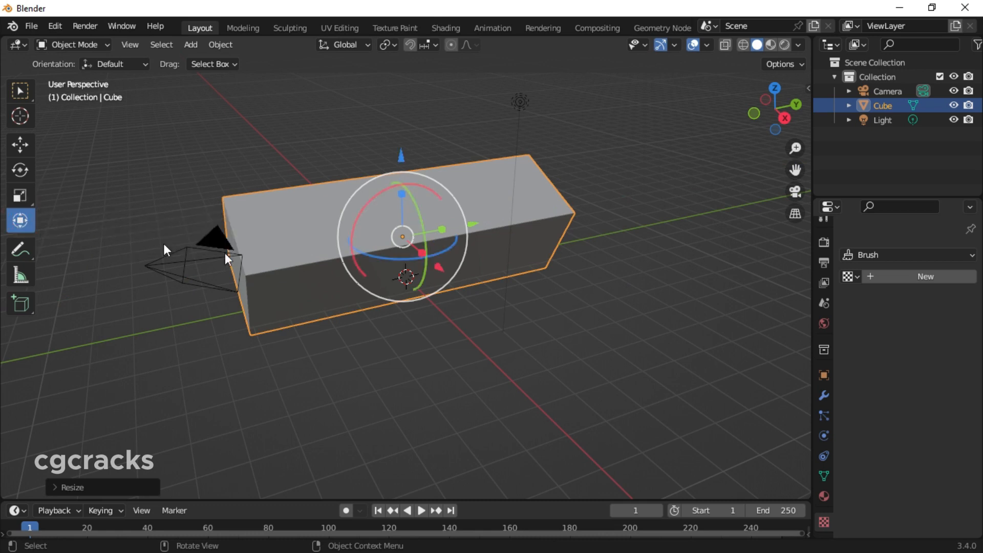
{"action": "left_click_drag", "start_coordinate": [400, 155], "coordinate": [476, 135]}
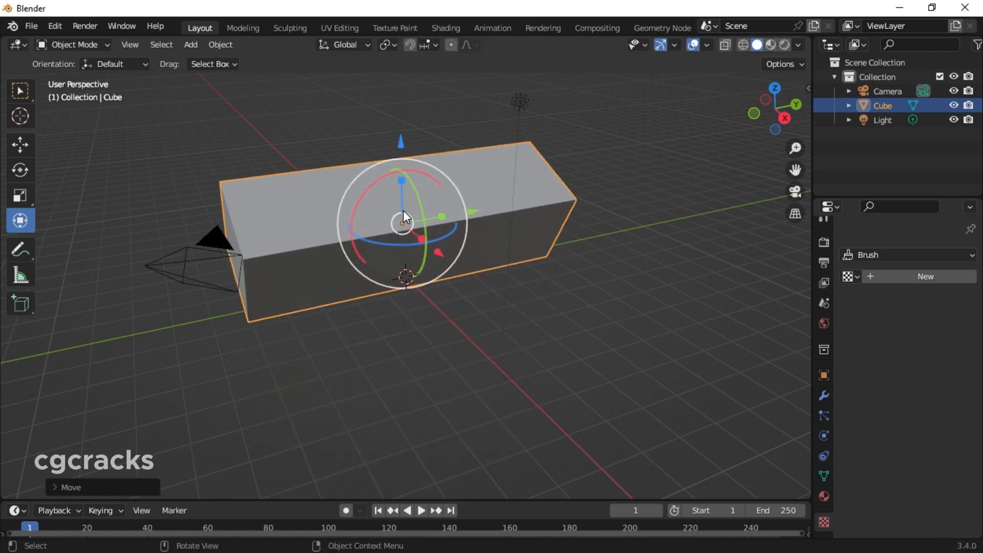
{"action": "mouse_move", "coordinate": [404, 214]}
{"action": "left_mouse_down"}
{"action": "mouse_move", "coordinate": [449, 216]}
{"action": "mouse_move", "coordinate": [426, 218]}
{"action": "mouse_move", "coordinate": [446, 174]}
{"action": "mouse_move", "coordinate": [438, 208]}
{"action": "mouse_move", "coordinate": [395, 222]}
{"action": "left_mouse_up"}
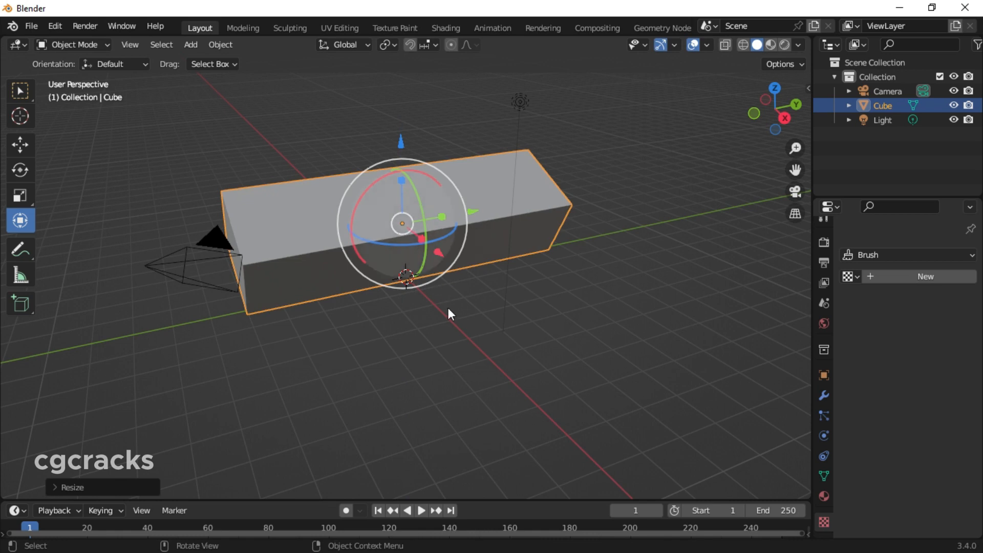
Draw several large freehand annotation strokes across the box and its surroundings with the Annotate tool
{"action": "left_click", "coordinate": [23, 254]}
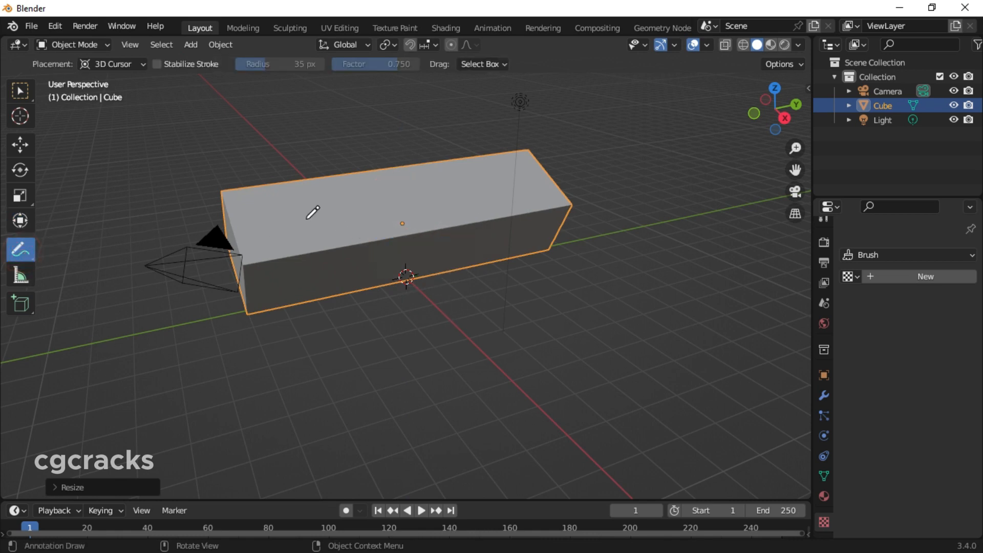
{"action": "mouse_move", "coordinate": [163, 147]}
{"action": "left_mouse_down"}
{"action": "mouse_move", "coordinate": [218, 277]}
{"action": "mouse_move", "coordinate": [299, 325]}
{"action": "left_mouse_up"}
{"action": "mouse_move", "coordinate": [388, 136]}
{"action": "left_mouse_down"}
{"action": "mouse_move", "coordinate": [417, 279]}
{"action": "mouse_move", "coordinate": [473, 281]}
{"action": "left_mouse_up"}
{"action": "mouse_move", "coordinate": [642, 196]}
{"action": "left_mouse_down"}
{"action": "mouse_move", "coordinate": [561, 287]}
{"action": "mouse_move", "coordinate": [325, 294]}
{"action": "mouse_move", "coordinate": [271, 251]}
{"action": "mouse_move", "coordinate": [264, 283]}
{"action": "left_mouse_up"}
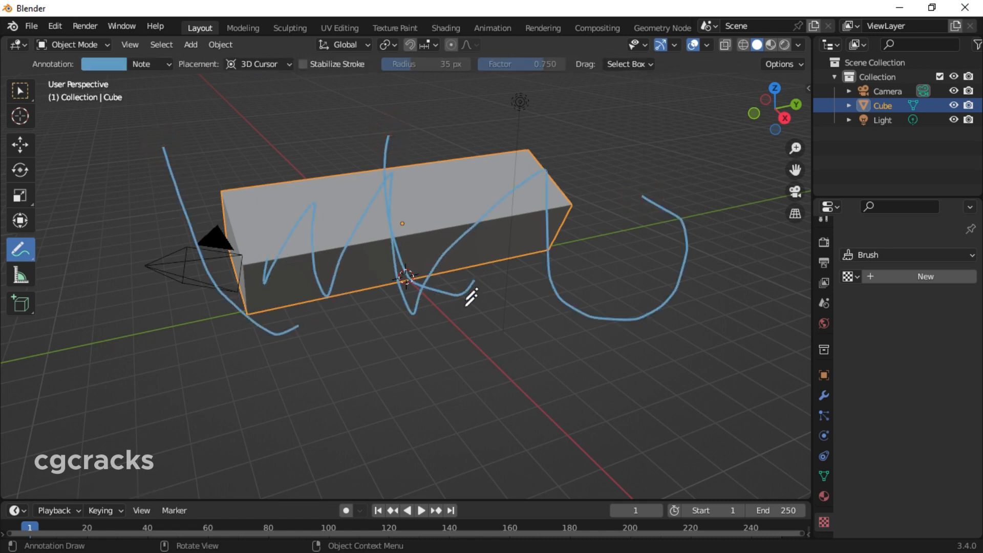
{"action": "mouse_move", "coordinate": [527, 337]}
{"action": "left_mouse_down"}
{"action": "mouse_move", "coordinate": [465, 347]}
{"action": "mouse_move", "coordinate": [340, 296]}
{"action": "mouse_move", "coordinate": [267, 340]}
{"action": "left_mouse_up"}
Undo all the freehand annotation strokes drawn over the box
{"action": "key", "text": "ctrl+z"}
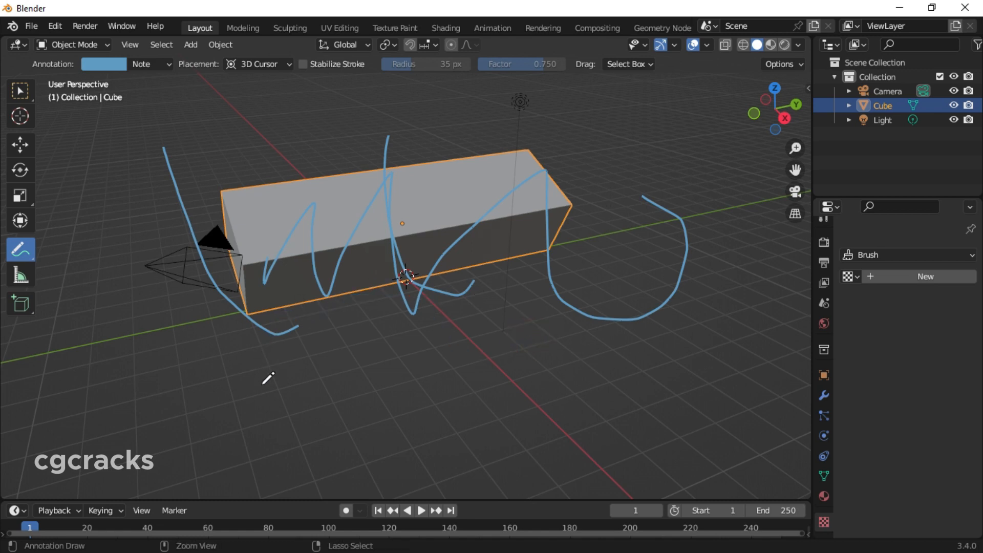
{"action": "key", "text": "ctrl+z"}
{"action": "key", "text": "ctrl+z"}
{"action": "key", "text": "ctrl+z"}
{"action": "key", "text": "ctrl+z"}
{"action": "key", "text": "ctrl+z"}
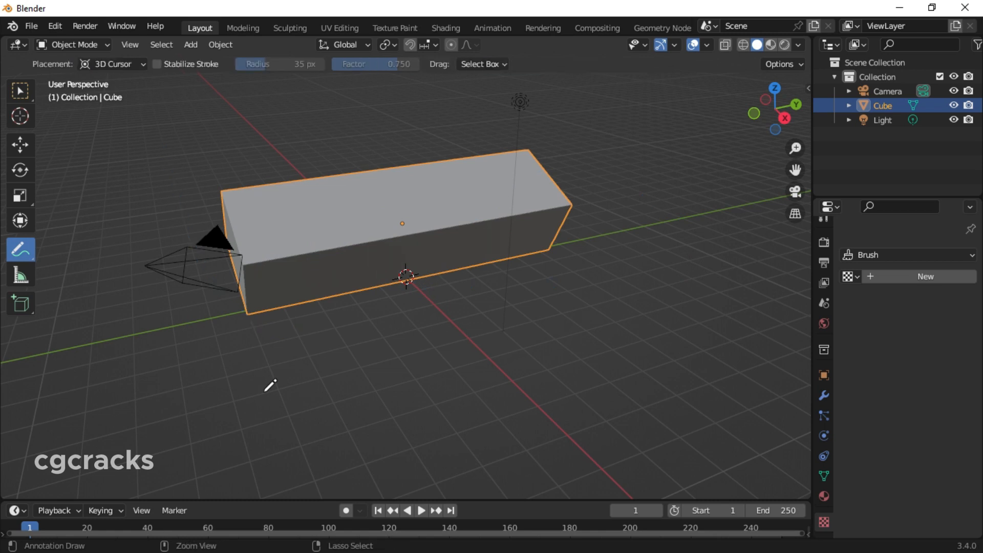
Draw a single zigzag annotation stroke across the camera and the near end of the box
{"action": "right_click", "coordinate": [20, 248]}
{"action": "left_click", "coordinate": [22, 248]}
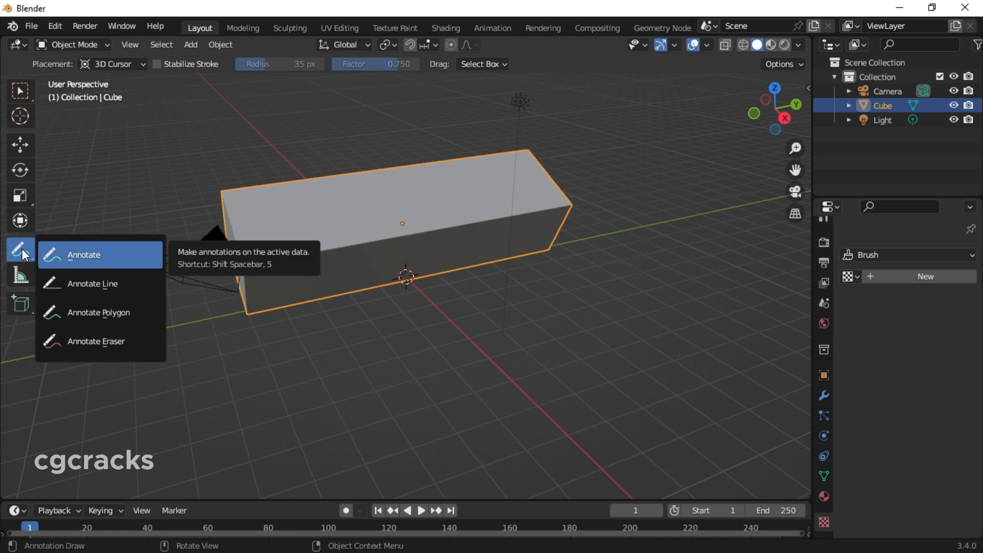
{"action": "mouse_move", "coordinate": [137, 174]}
{"action": "left_mouse_down"}
{"action": "mouse_move", "coordinate": [284, 190]}
{"action": "mouse_move", "coordinate": [308, 210]}
{"action": "left_mouse_up"}
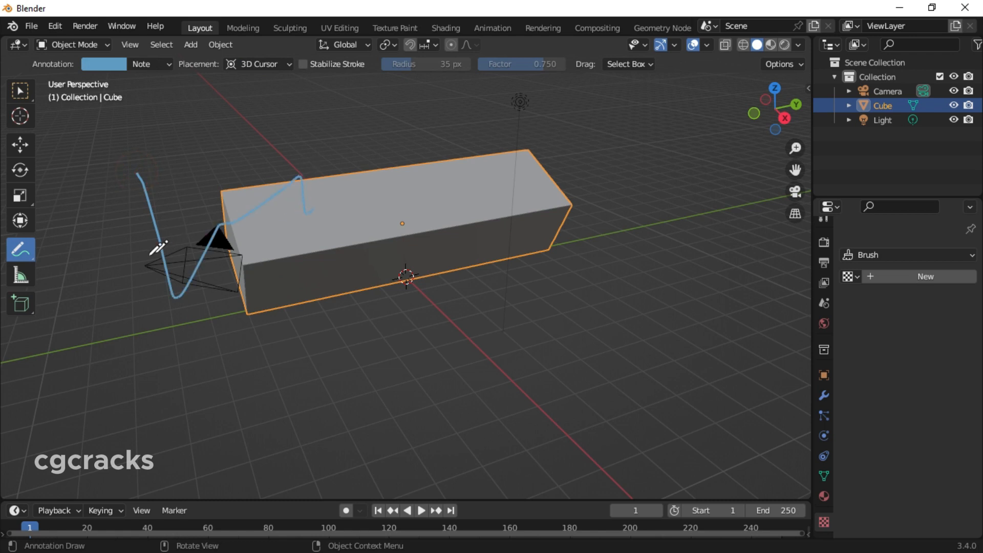
Erase the zigzag annotation stroke completely with the Annotate Eraser at a 25 px radius
{"action": "left_click", "coordinate": [17, 254]}
{"action": "left_click", "coordinate": [129, 338]}
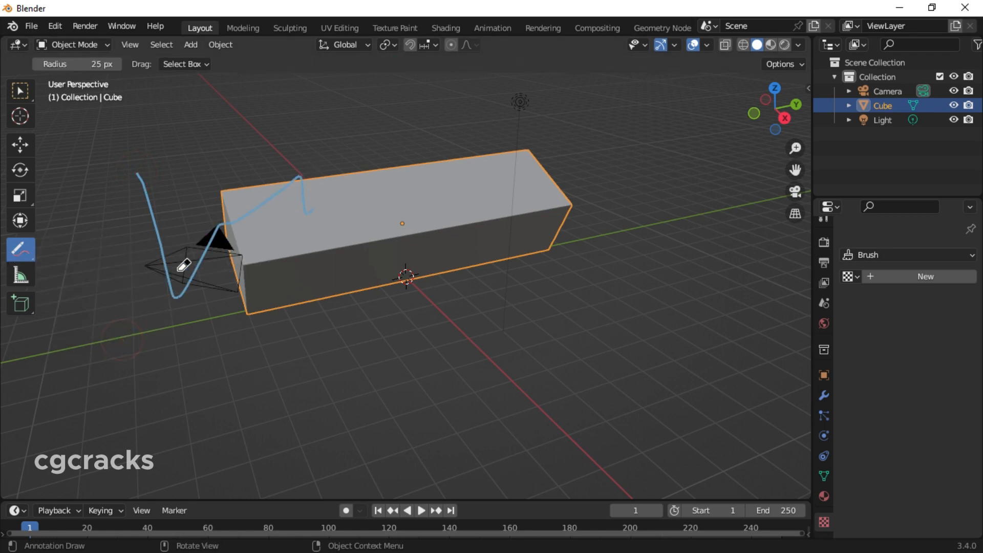
{"action": "mouse_move", "coordinate": [144, 174]}
{"action": "left_mouse_down"}
{"action": "mouse_move", "coordinate": [180, 279]}
{"action": "mouse_move", "coordinate": [320, 213]}
{"action": "mouse_move", "coordinate": [158, 253]}
{"action": "mouse_move", "coordinate": [348, 172]}
{"action": "left_mouse_up"}
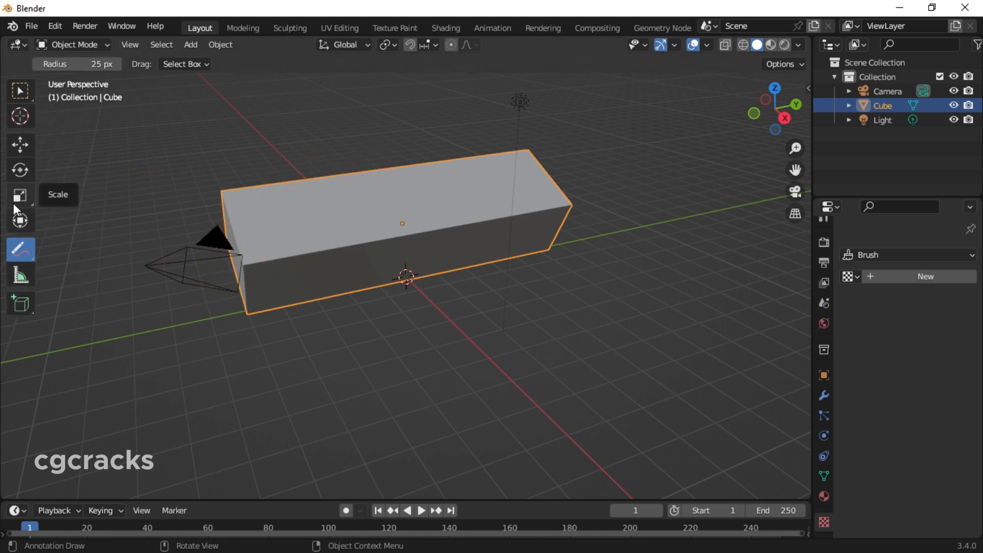
Measure the length of the box along its long lower front edge
{"action": "left_click", "coordinate": [18, 95]}
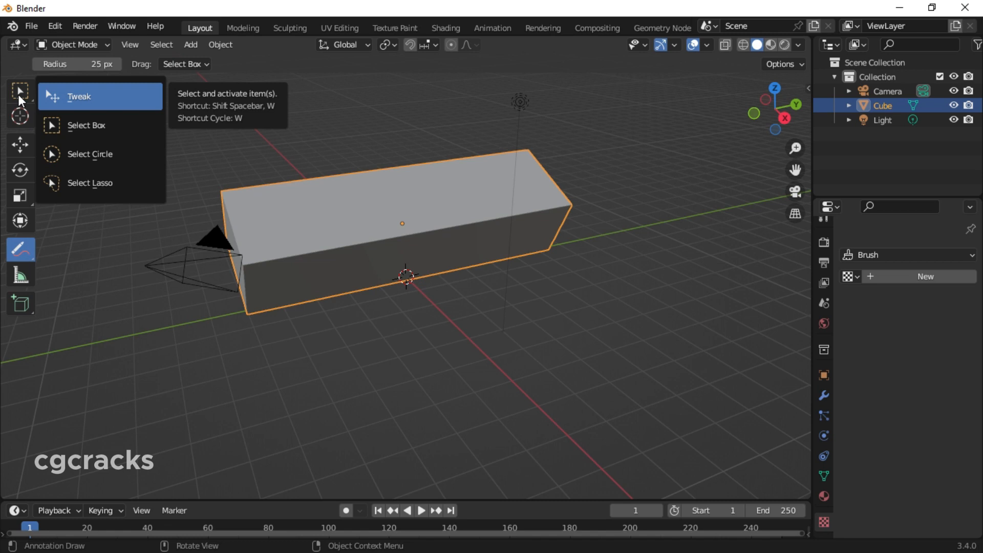
{"action": "left_click", "coordinate": [19, 275]}
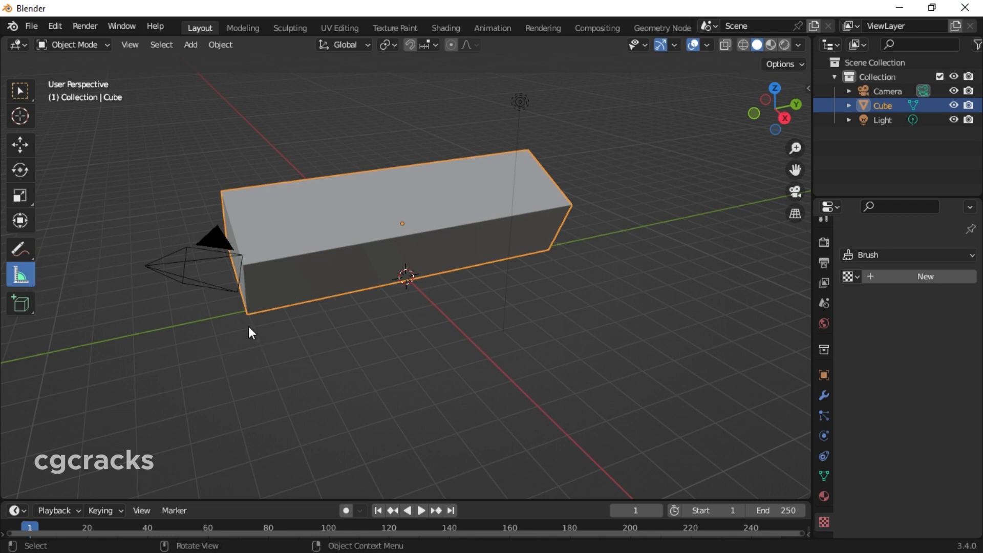
{"action": "left_click_drag", "start_coordinate": [248, 327], "coordinate": [552, 252]}
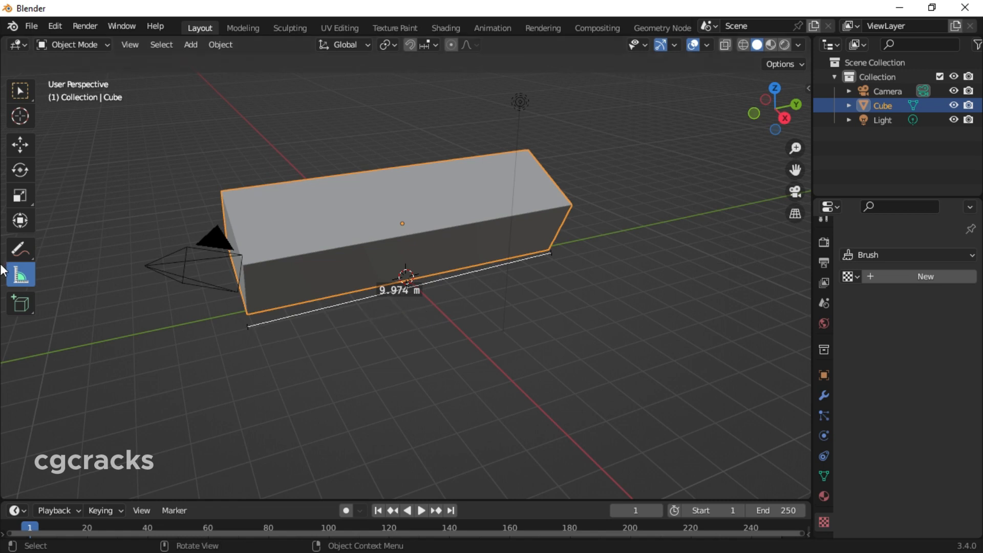
Move the long box away from the world origin, mainly in the positive Y direction
{"action": "left_click", "coordinate": [23, 308]}
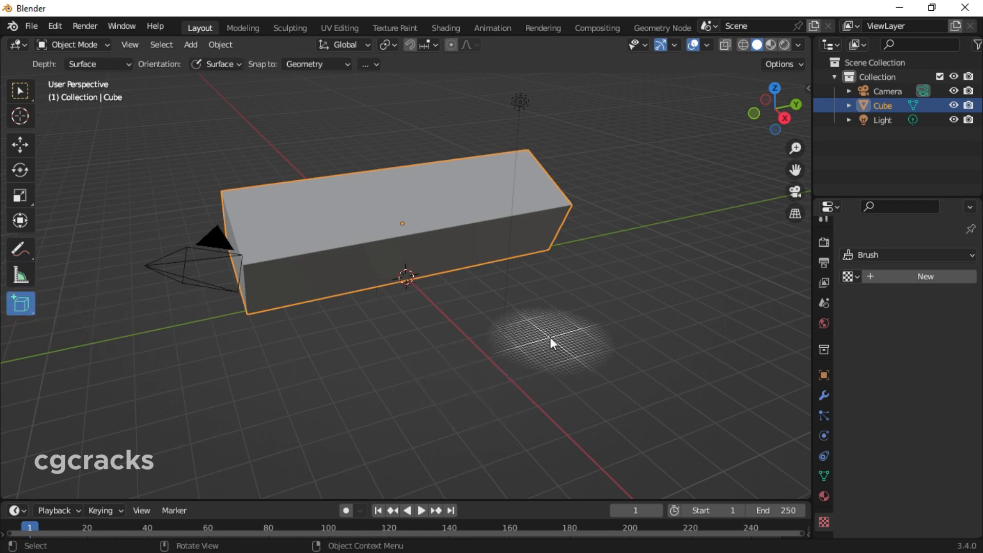
{"action": "key", "text": "w"}
{"action": "key", "text": "g"}
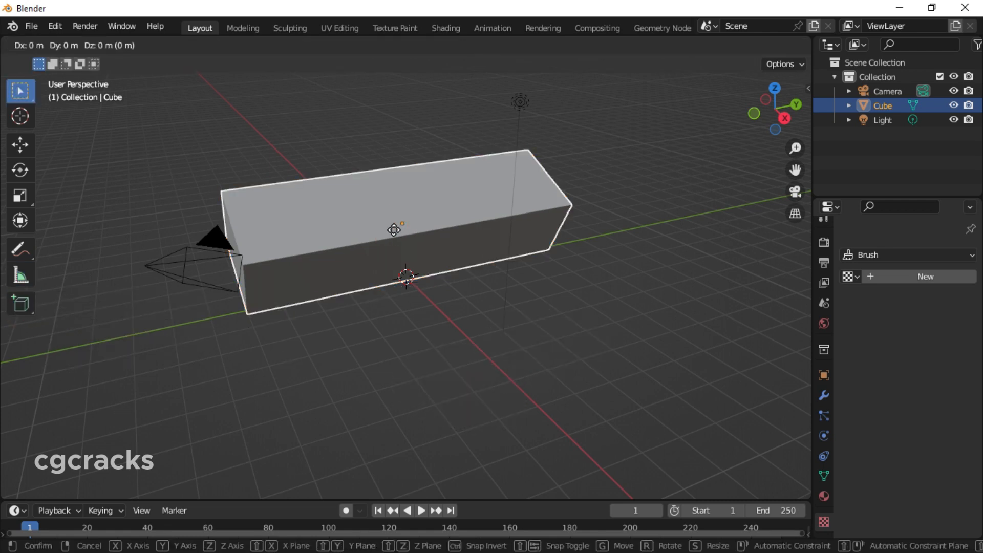
{"action": "left_click", "coordinate": [394, 229]}
{"action": "key", "text": "g"}
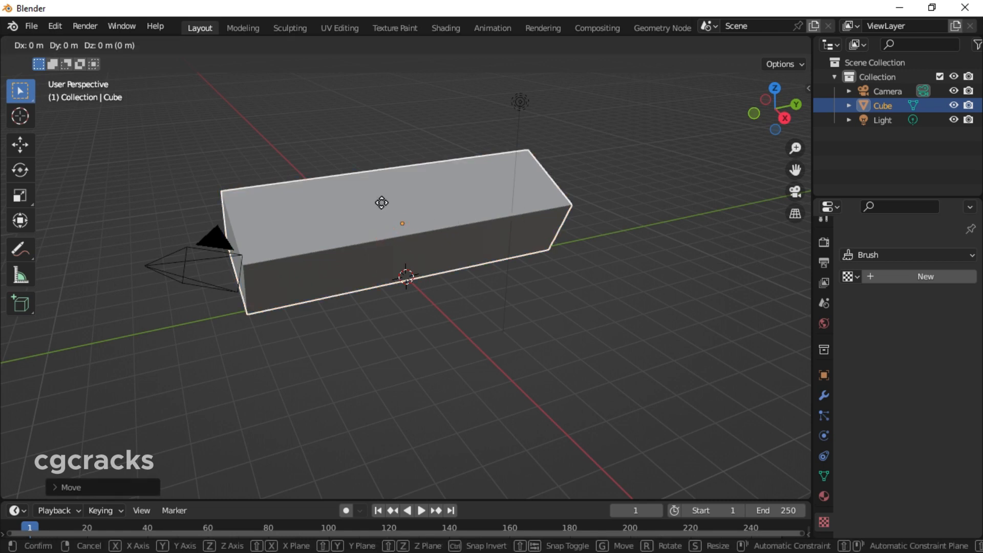
{"action": "left_click", "coordinate": [380, 200]}
{"action": "key", "text": "g"}
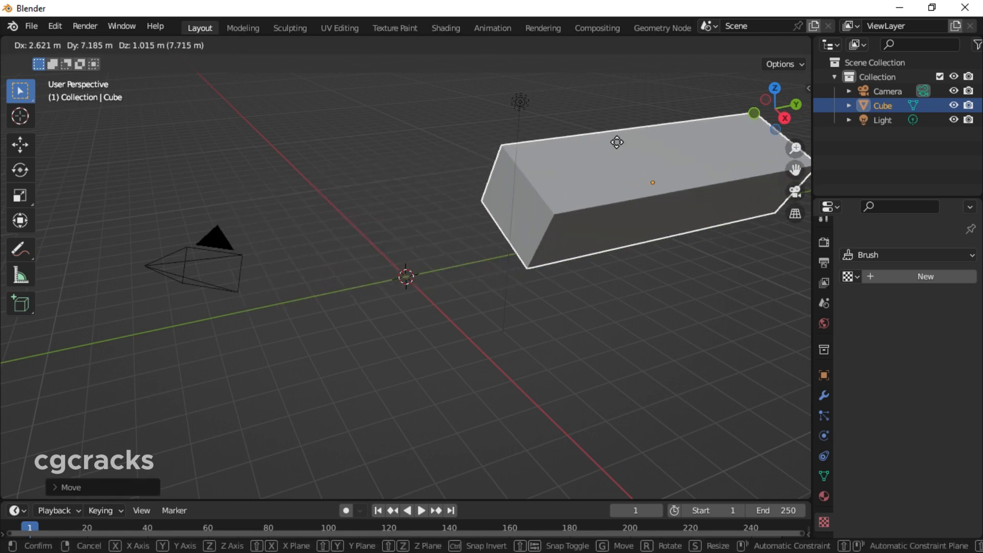
{"action": "left_click", "coordinate": [584, 150]}
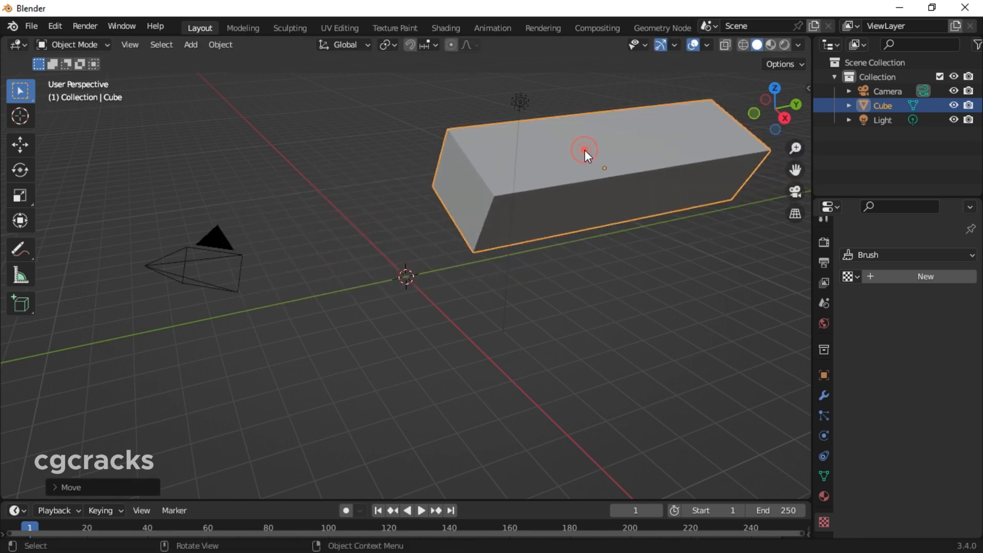
Add a new cube mesh at the 3D cursor on the world origin
{"action": "left_click", "coordinate": [17, 302]}
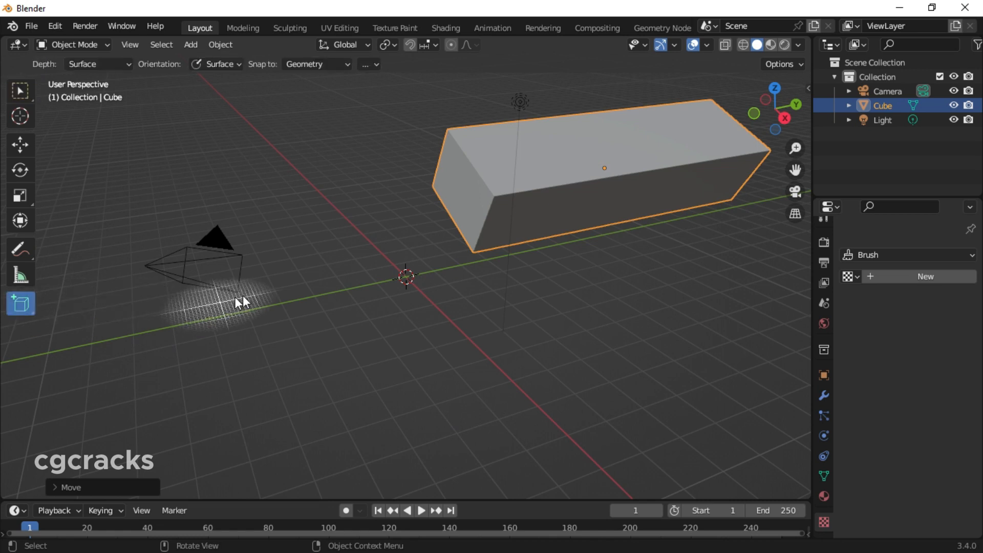
{"action": "left_click", "coordinate": [365, 271]}
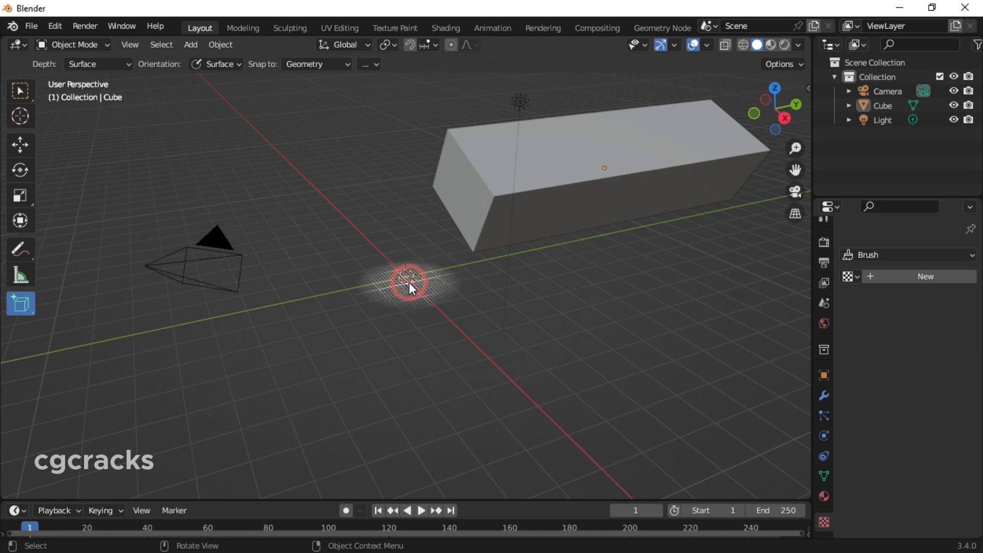
{"action": "left_click", "coordinate": [30, 90]}
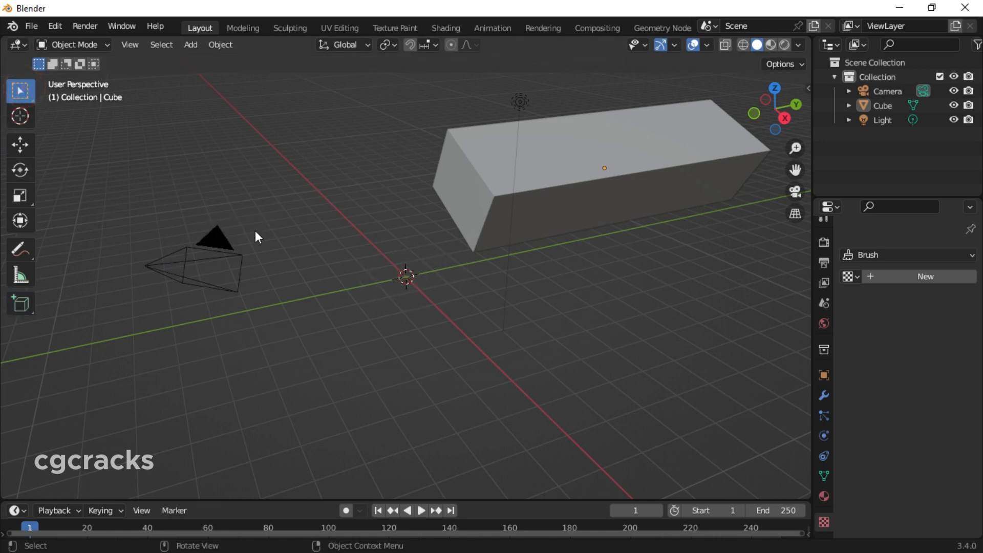
{"action": "left_click", "coordinate": [21, 303]}
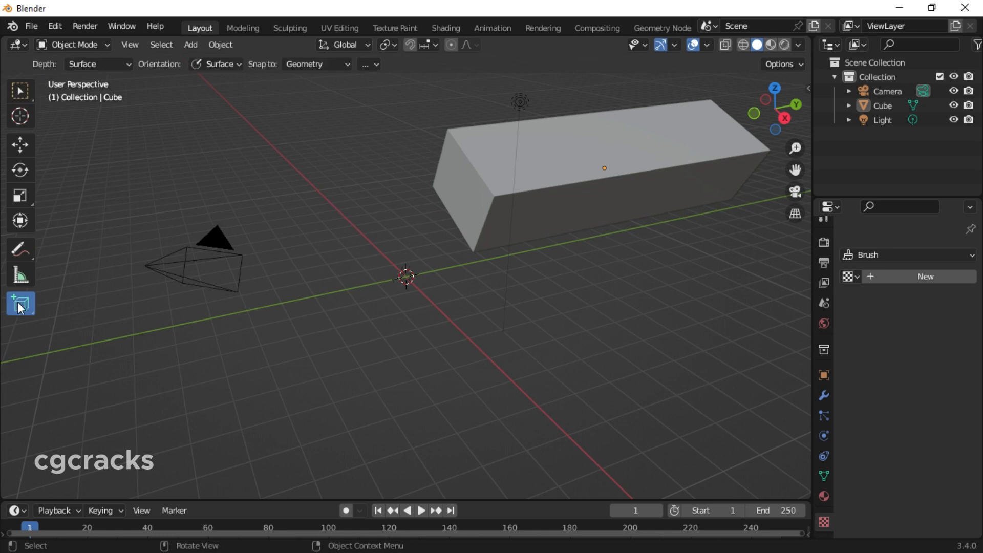
{"action": "left_click", "coordinate": [191, 45]}
{"action": "mouse_move", "coordinate": [209, 63]}
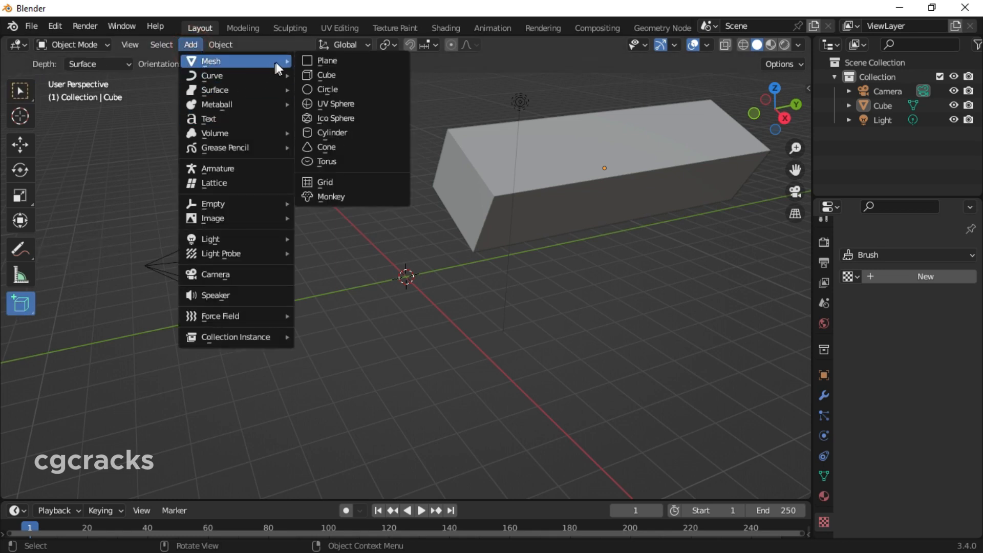
{"action": "left_click", "coordinate": [330, 73]}
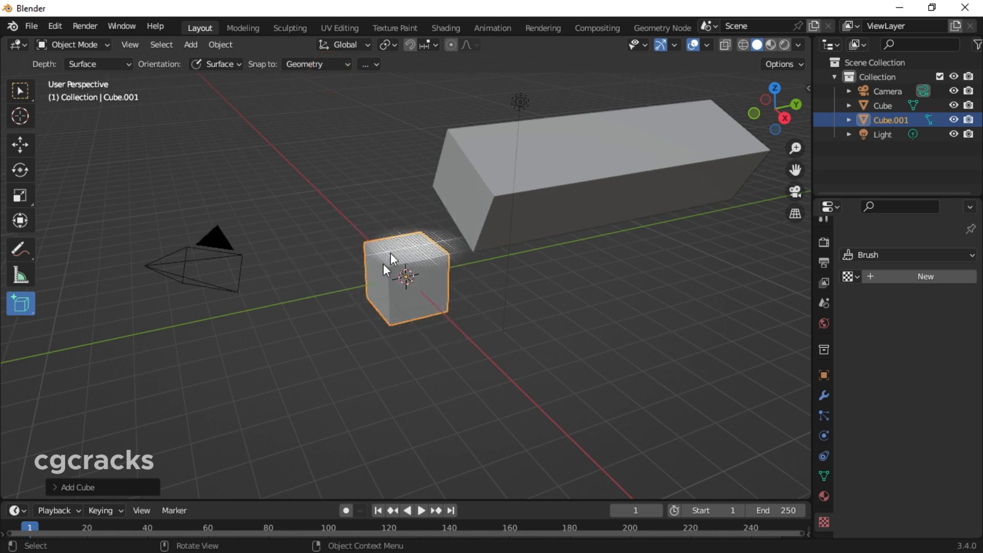
Return to the Select Box tool, clear the selection and select the long box
{"action": "left_click", "coordinate": [21, 93]}
{"action": "left_click", "coordinate": [505, 439]}
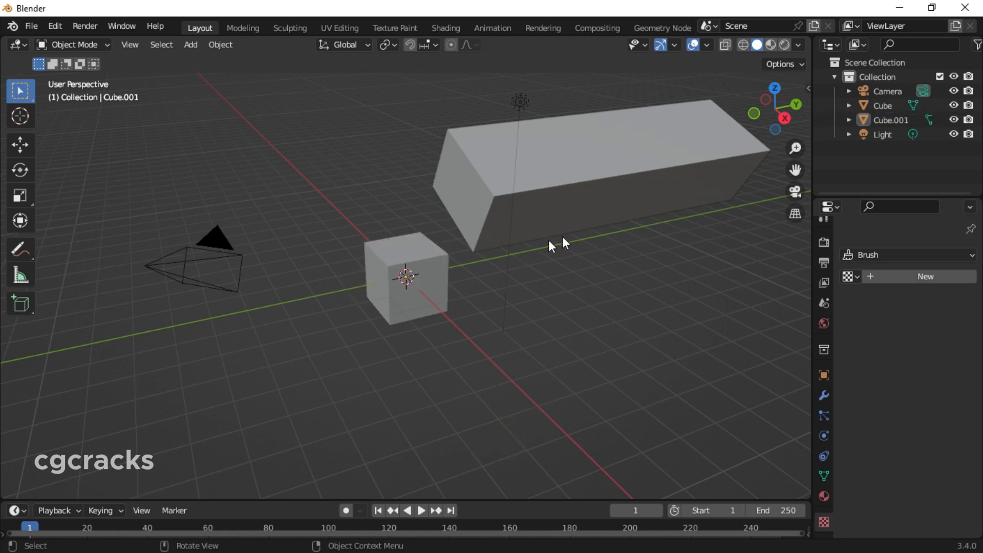
{"action": "left_click", "coordinate": [626, 169]}
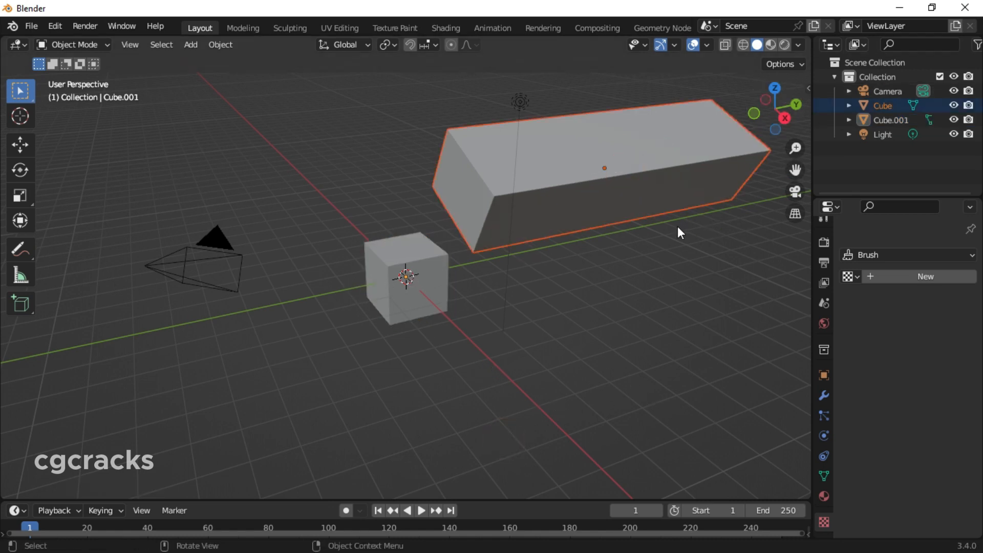
Examine the long box and the cube from the preset top, back, right and bottom viewpoints
{"action": "left_click", "coordinate": [774, 90]}
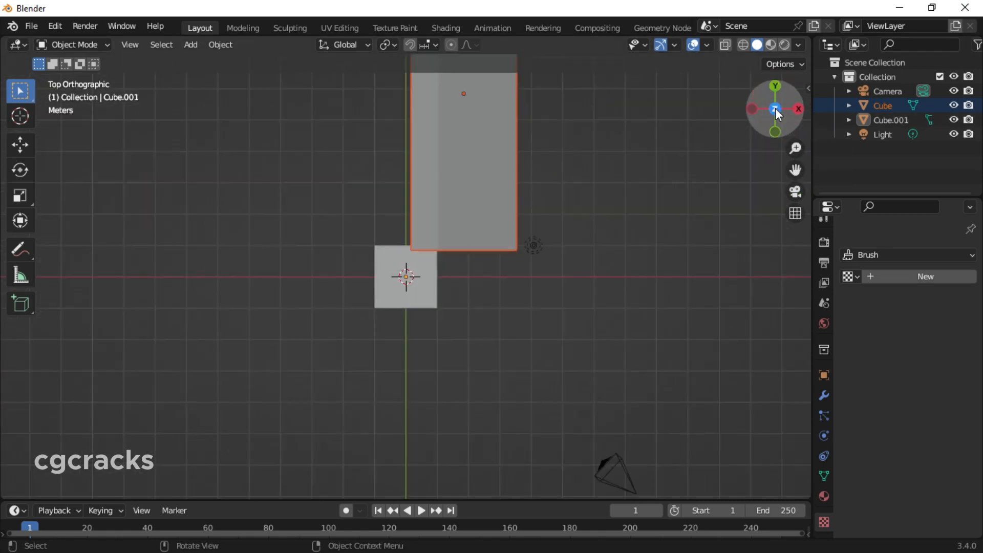
{"action": "left_click", "coordinate": [774, 87]}
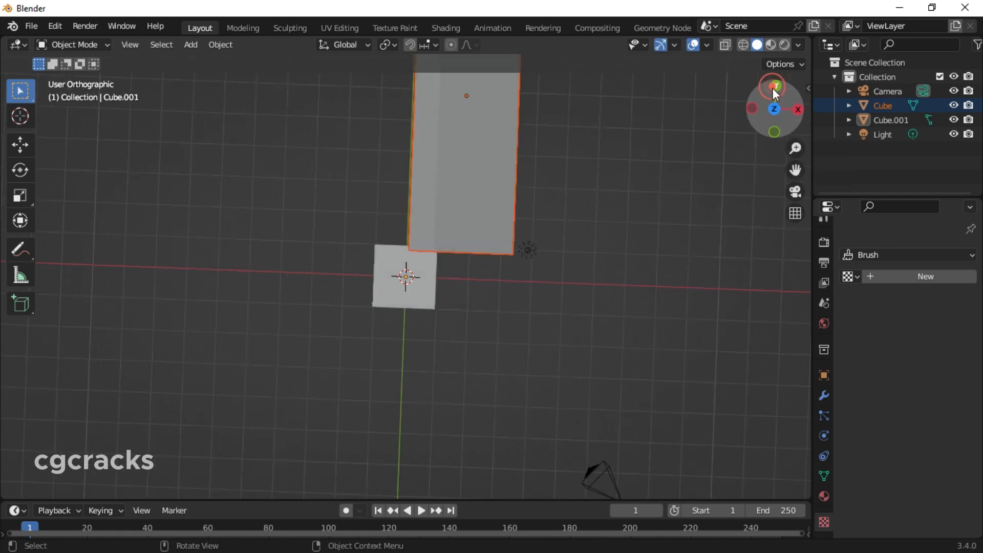
{"action": "left_click", "coordinate": [774, 87]}
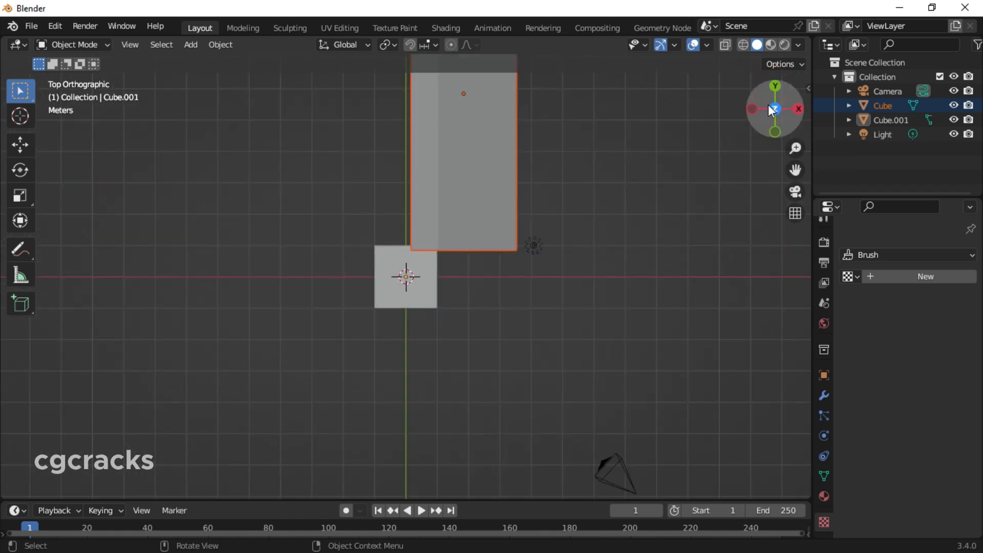
{"action": "left_click", "coordinate": [774, 87]}
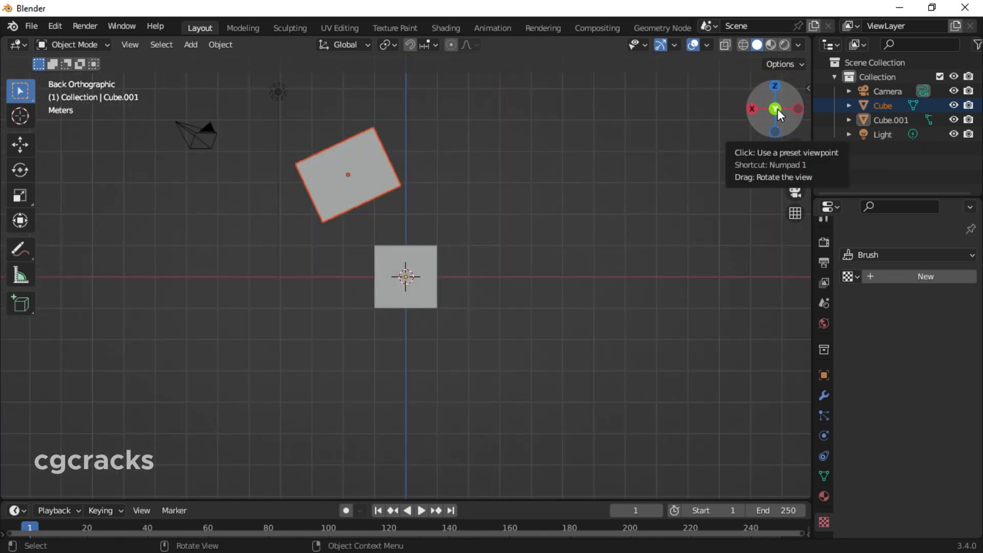
{"action": "left_click", "coordinate": [753, 109]}
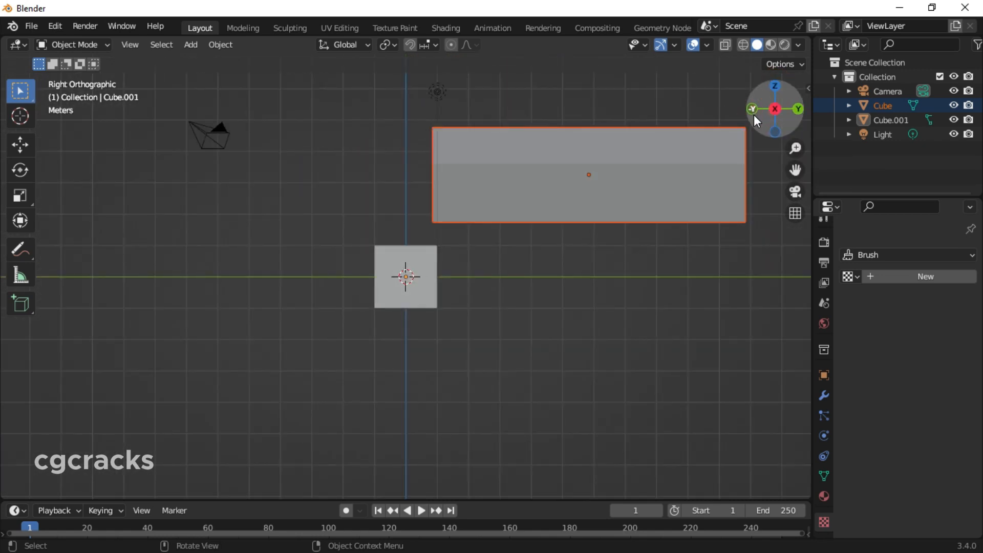
{"action": "left_click", "coordinate": [774, 85]}
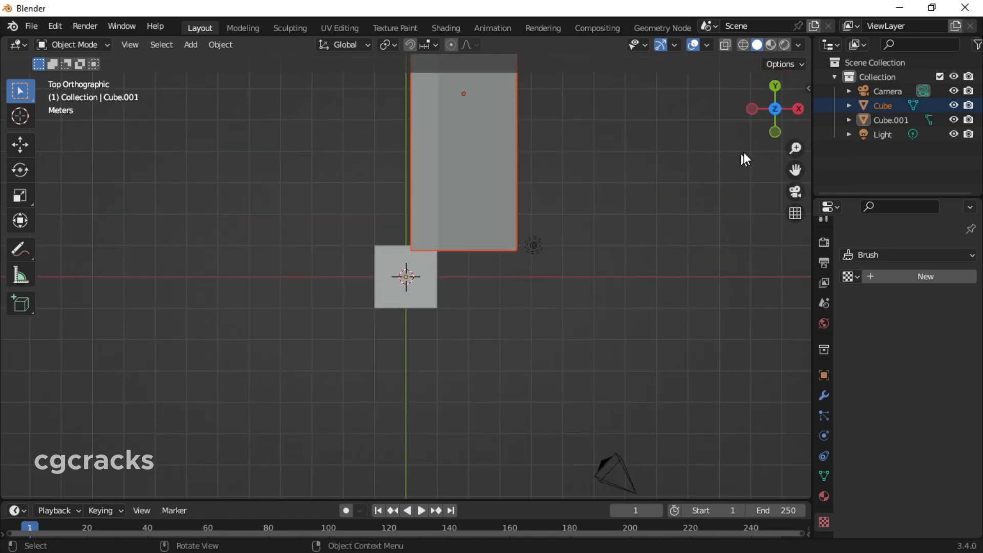
{"action": "left_click", "coordinate": [776, 106]}
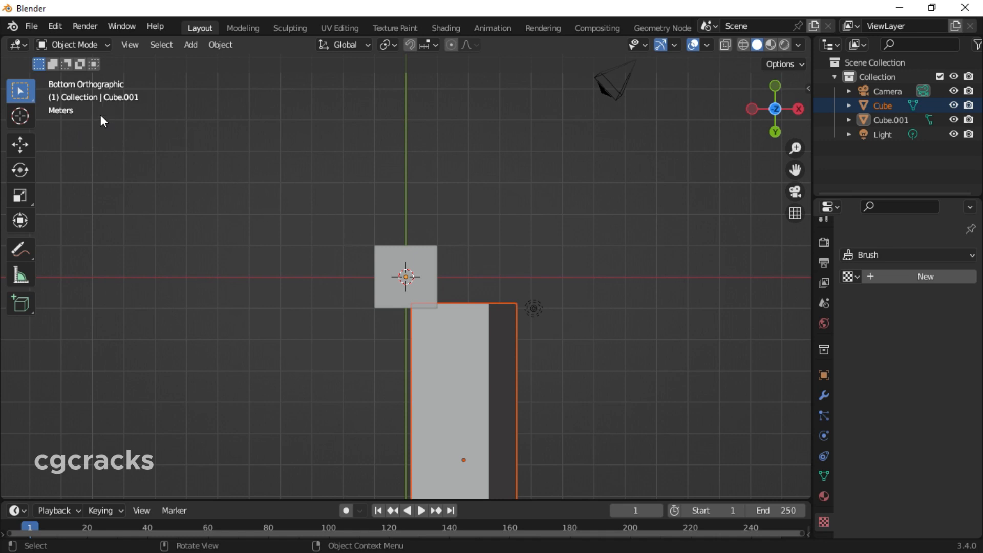
Switch the bottom view to perspective and orbit freely around the long box and the cube
{"action": "key", "text": "KP_5"}
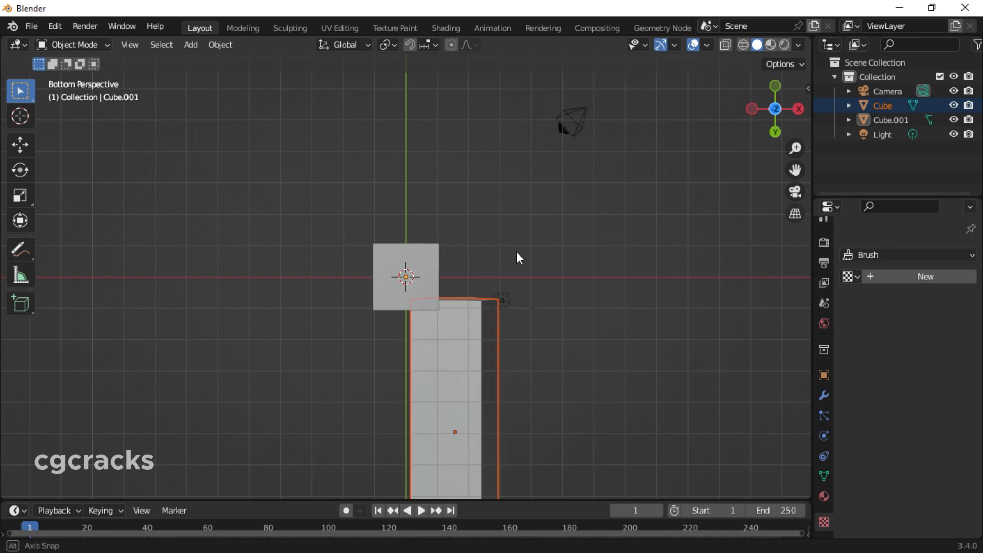
{"action": "middle_click_drag", "start_coordinate": [516, 256], "coordinate": [750, 117]}
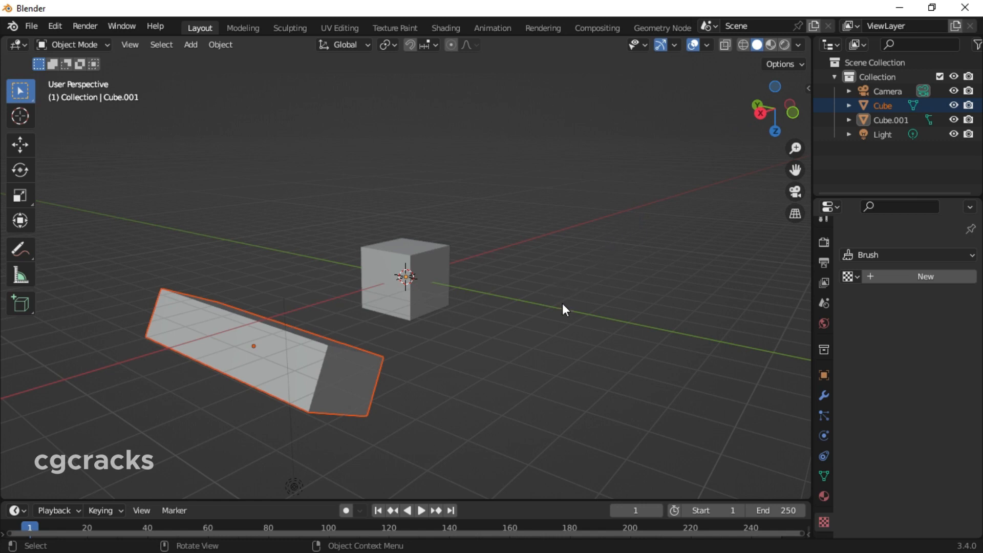
{"action": "middle_click_drag", "start_coordinate": [562, 304], "coordinate": [458, 286]}
{"action": "middle_click_drag", "start_coordinate": [386, 281], "coordinate": [386, 281]}
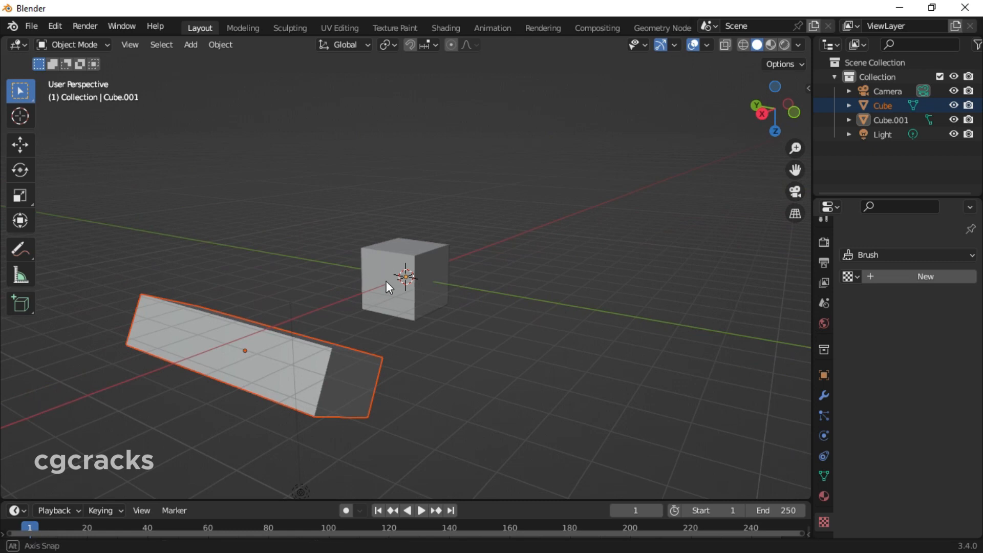
{"action": "middle_click_drag", "start_coordinate": [386, 281], "coordinate": [640, 206]}
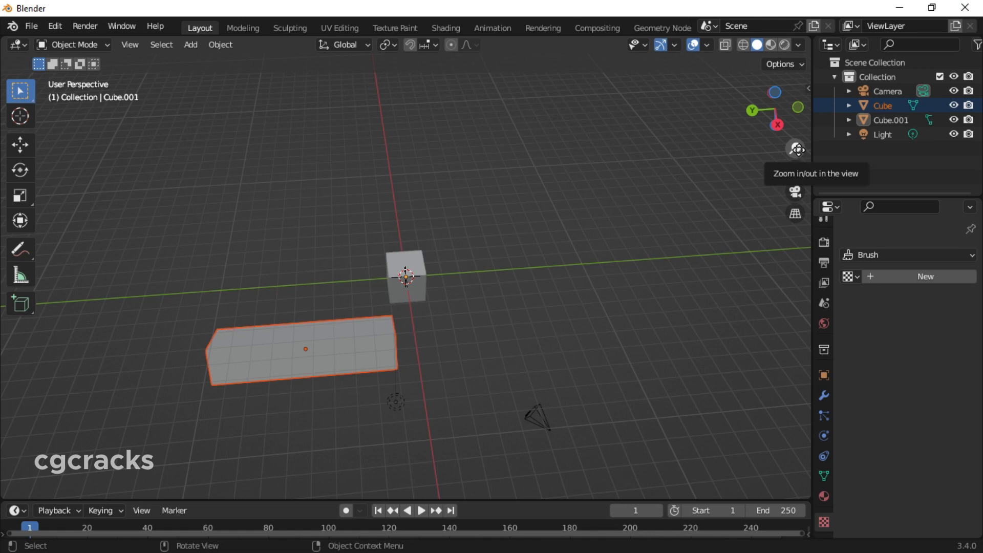
Clear the selection, and zoom and pan the viewport to inspect both boxes from near and far
{"action": "scroll", "coordinate": [385, 282], "scroll_direction": "up", "scroll_amount": 5}
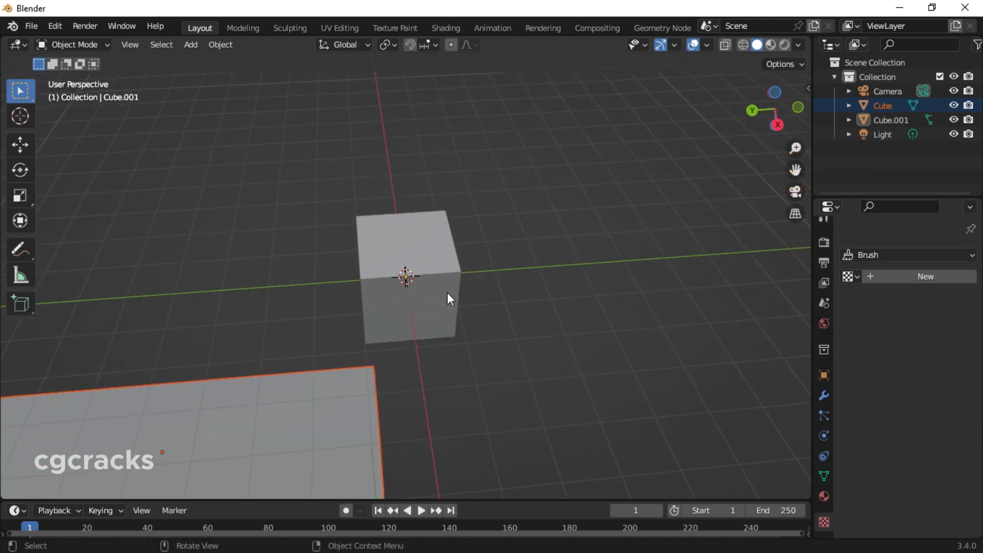
{"action": "left_click_drag", "start_coordinate": [432, 277], "coordinate": [633, 295]}
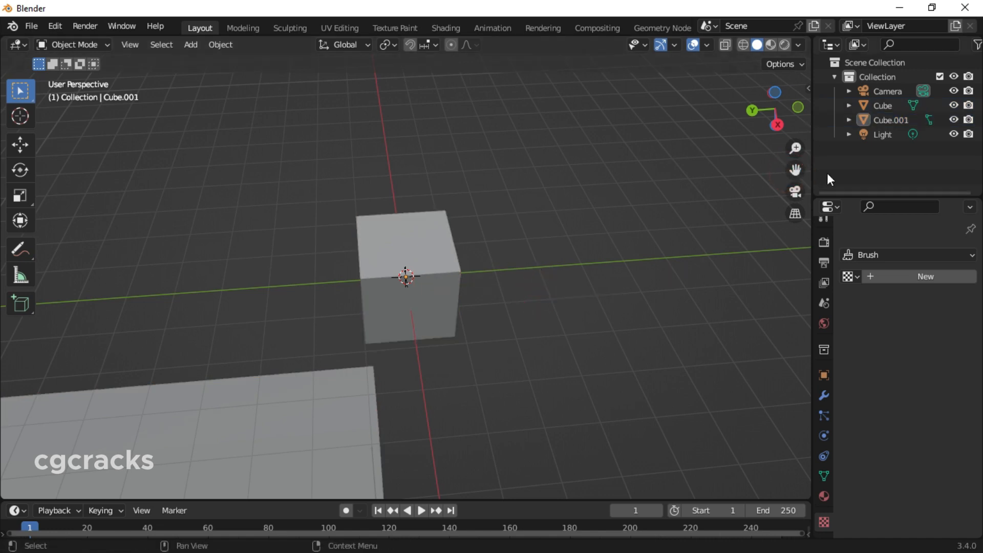
{"action": "left_click_drag", "start_coordinate": [795, 170], "coordinate": [820, 159]}
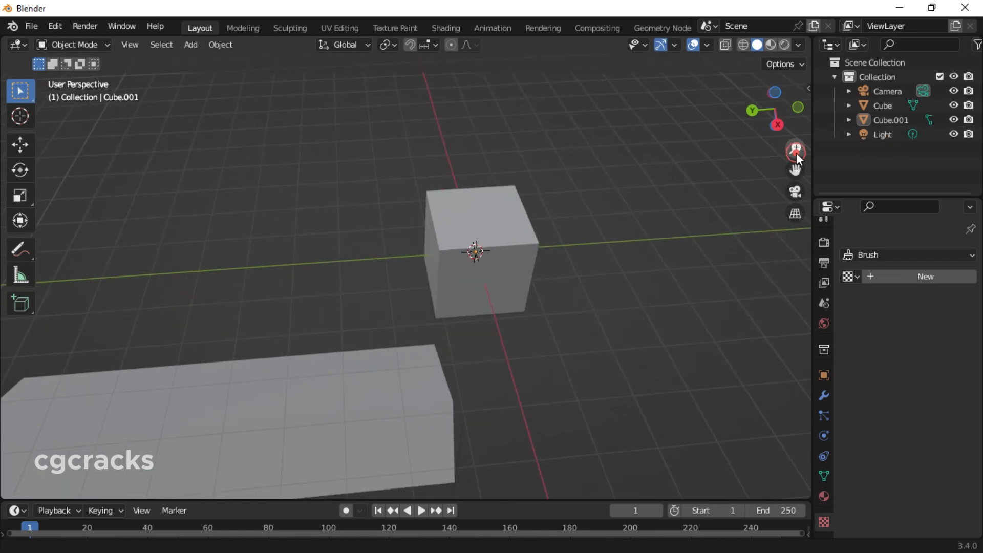
{"action": "scroll", "coordinate": [649, 225], "scroll_direction": "down", "scroll_amount": 8}
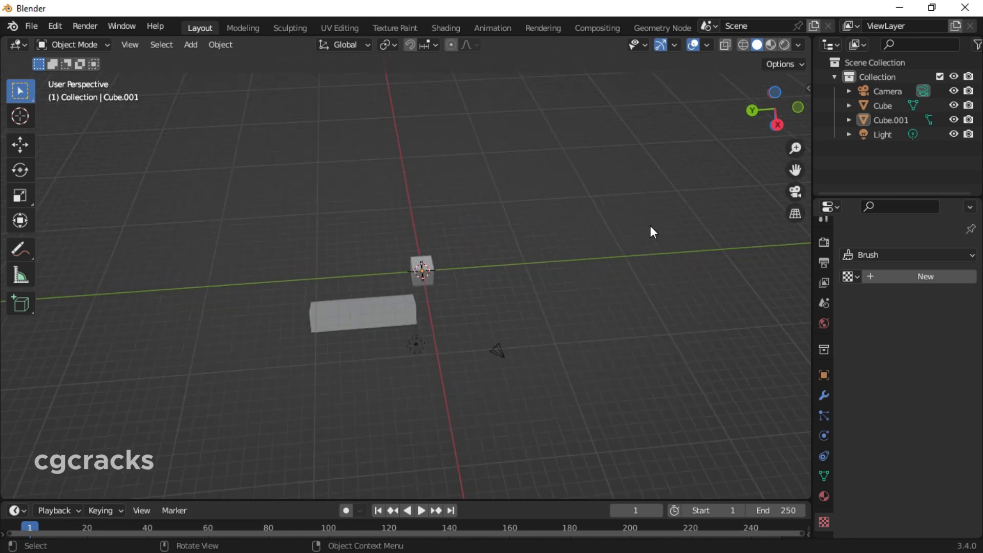
{"action": "scroll", "coordinate": [651, 226], "scroll_direction": "up", "scroll_amount": 5}
{"action": "scroll", "coordinate": [652, 227], "scroll_direction": "down", "scroll_amount": 5}
{"action": "scroll", "coordinate": [653, 227], "scroll_direction": "up", "scroll_amount": 2}
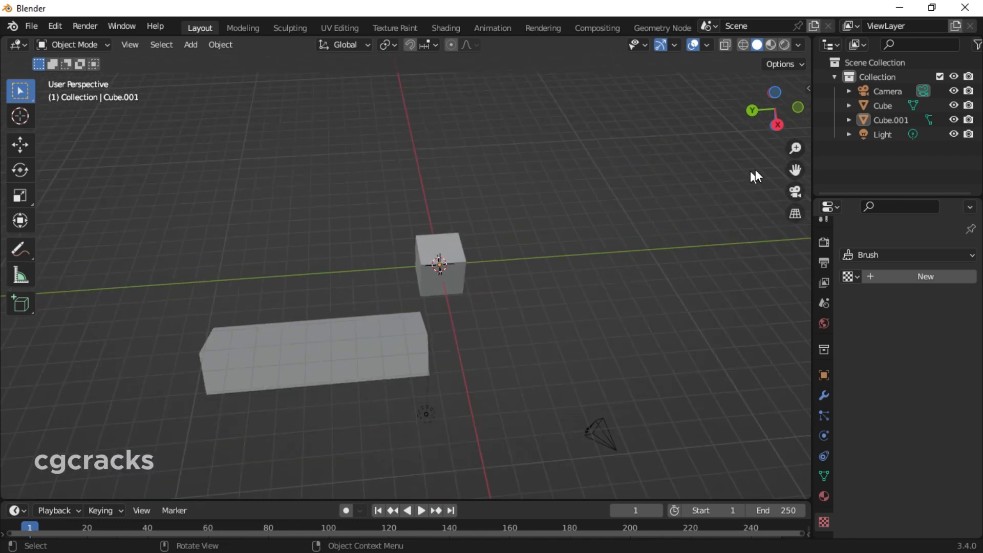
{"action": "left_click_drag", "start_coordinate": [799, 170], "coordinate": [793, 205]}
Toggle the camera view on and off, and compare the scene in orthographic and perspective projection, ending in perspective
{"action": "left_click", "coordinate": [795, 193]}
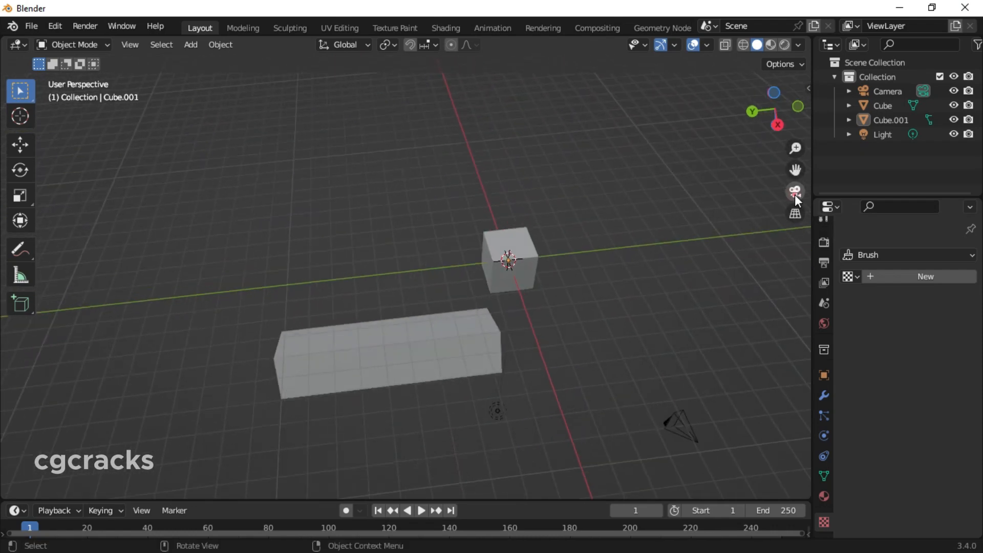
{"action": "left_click", "coordinate": [795, 193]}
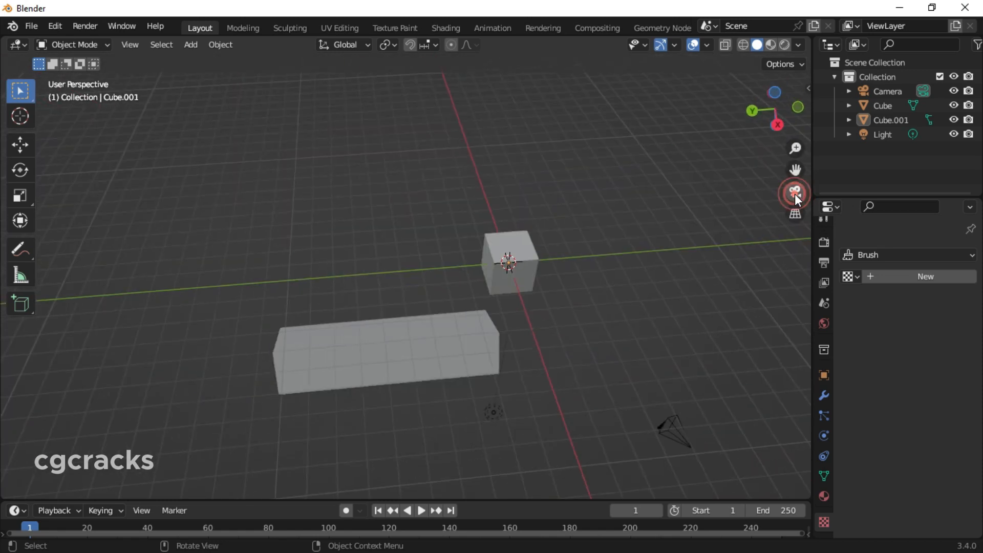
{"action": "left_click", "coordinate": [791, 217]}
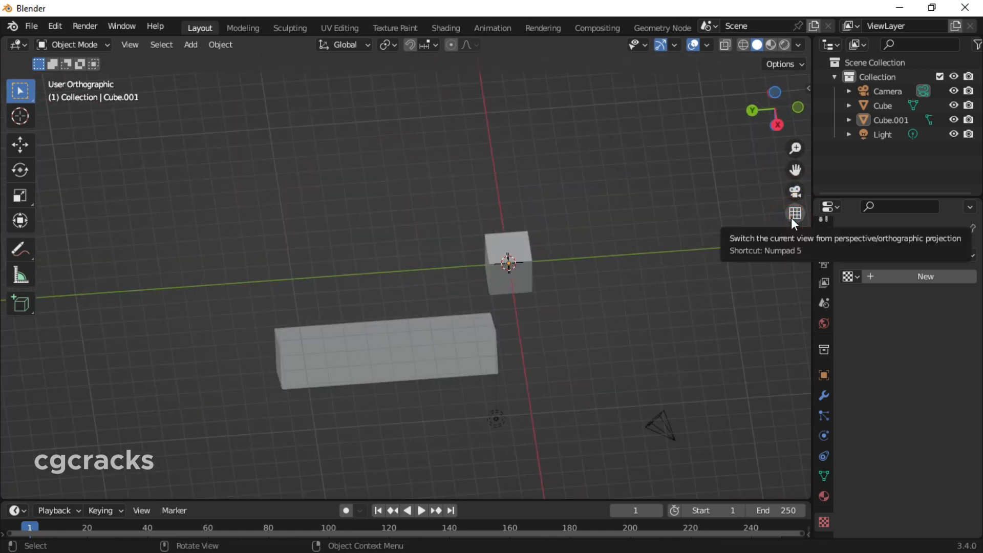
{"action": "left_click", "coordinate": [791, 216]}
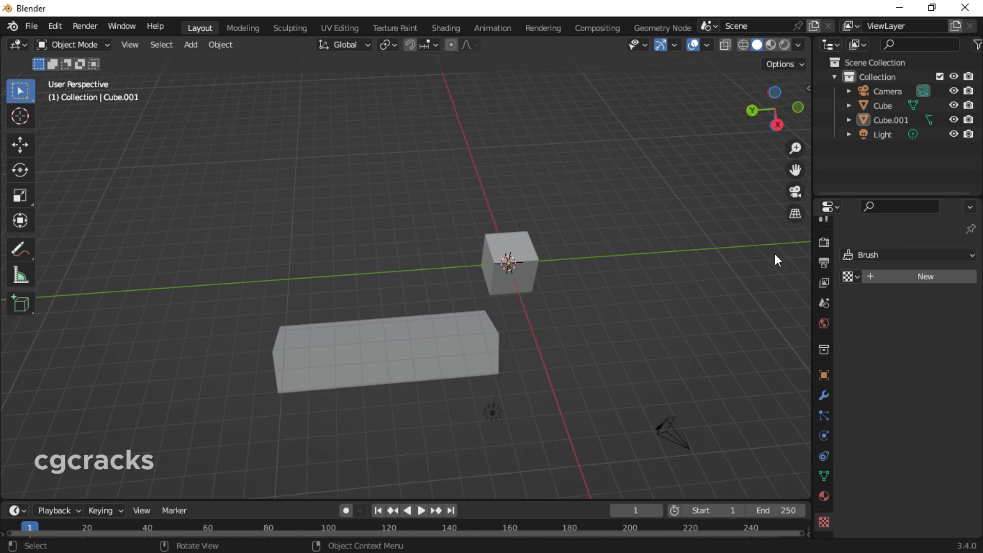
{"action": "left_click", "coordinate": [791, 217]}
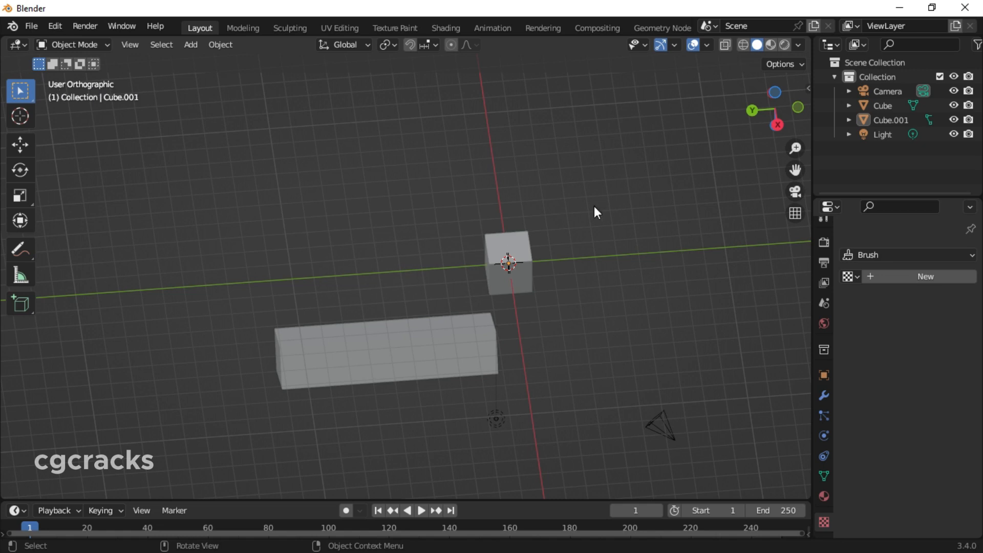
{"action": "left_click", "coordinate": [795, 214]}
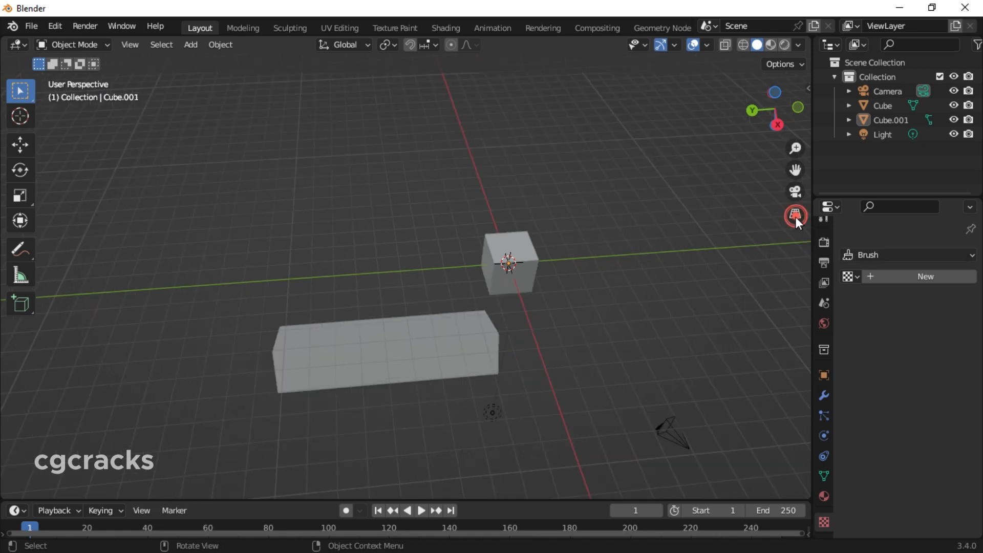
Examine the timeline's playback, keying, view and marker options
{"action": "left_click", "coordinate": [75, 511]}
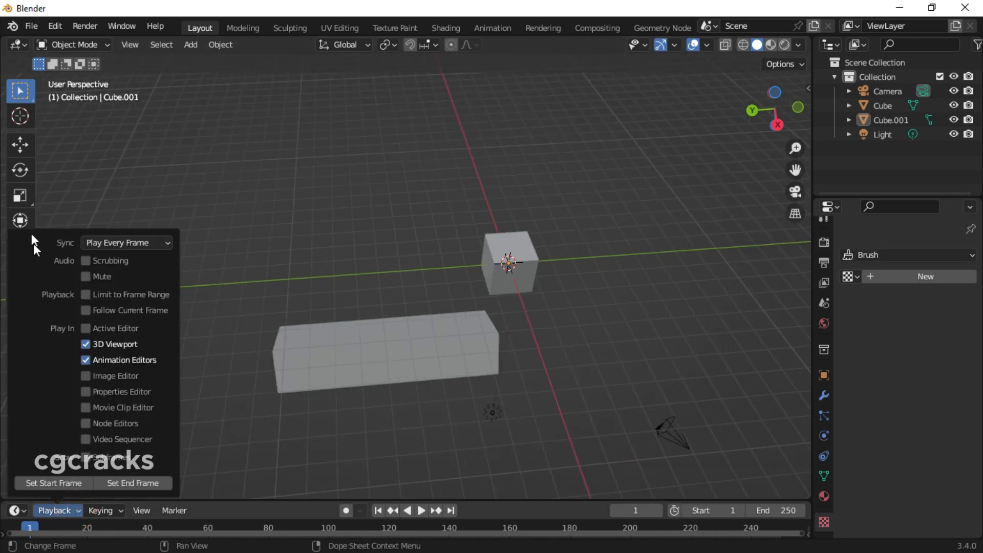
{"action": "left_click", "coordinate": [110, 507]}
{"action": "left_click", "coordinate": [110, 507]}
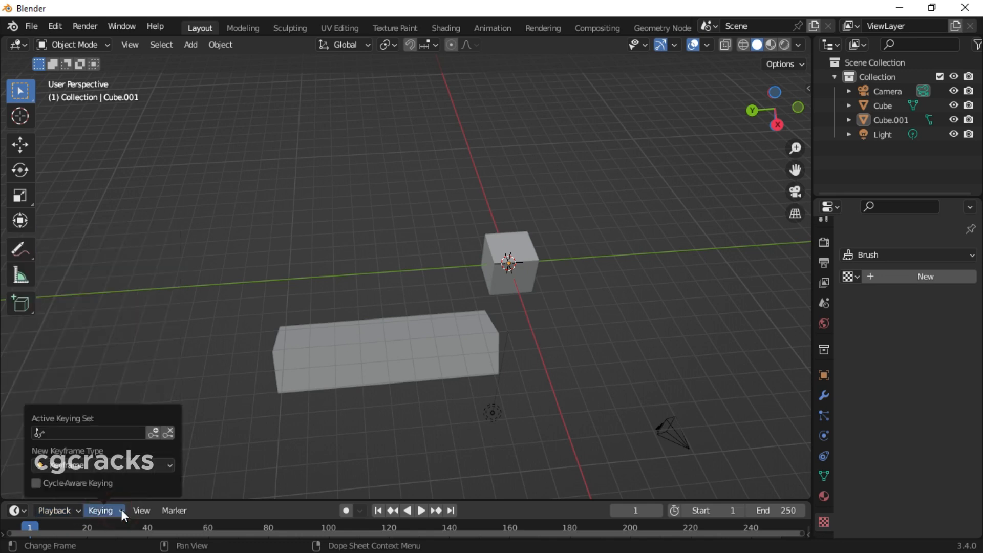
{"action": "left_click", "coordinate": [148, 511]}
{"action": "left_click", "coordinate": [169, 511]}
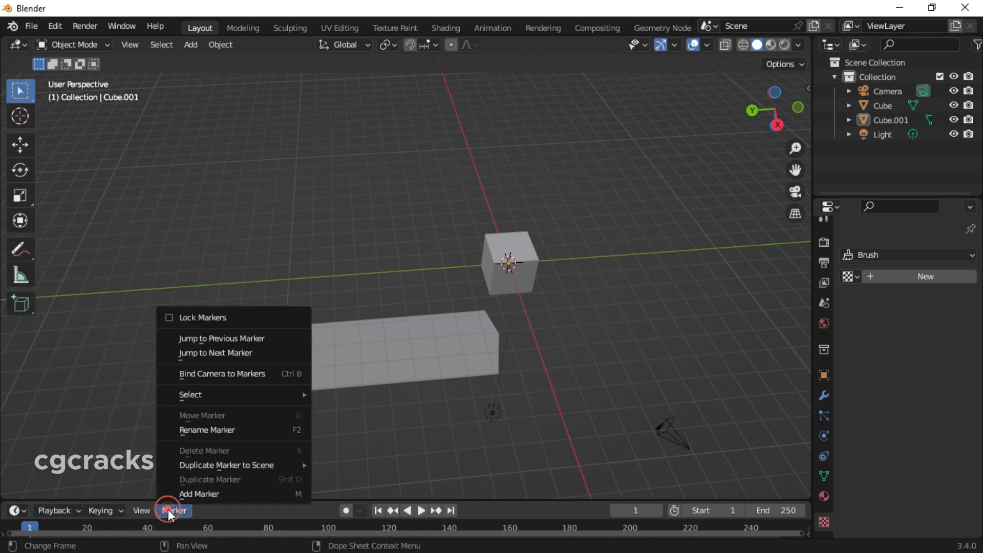